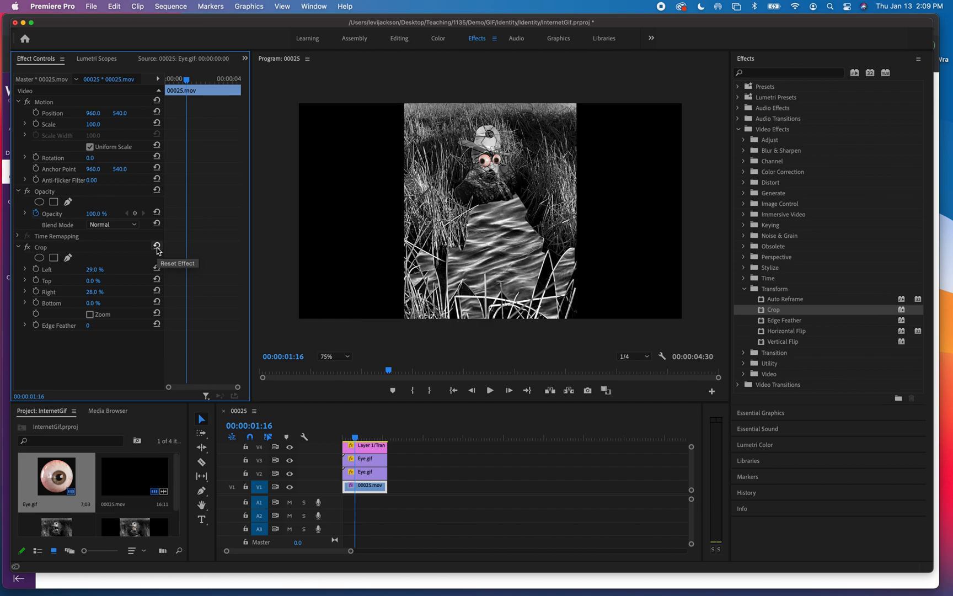
# Reset the Crop effect on the 00025.mov clip and delete the Layer 1 clip from track V4
pyautogui.click(157, 247)
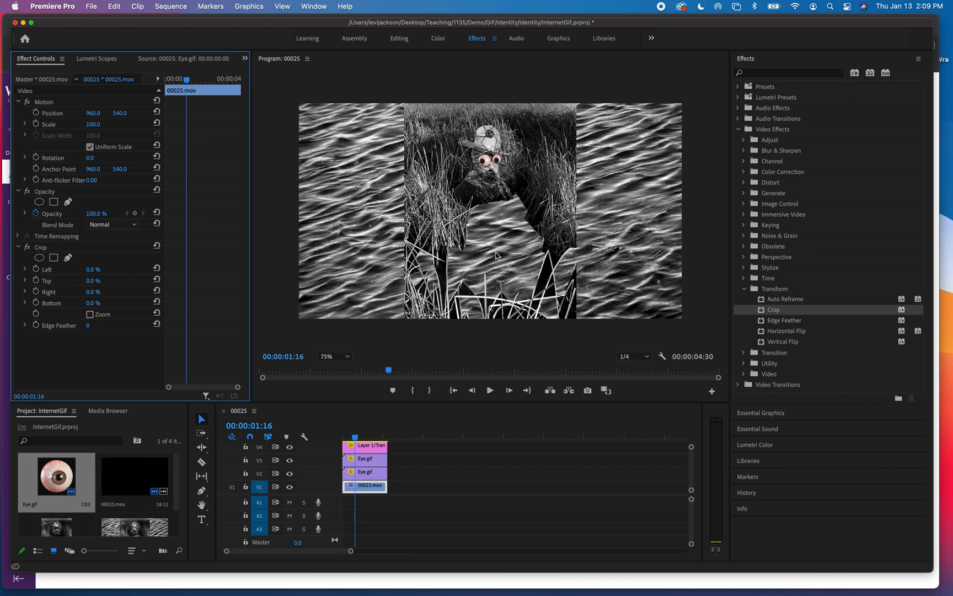
pyautogui.press('space')
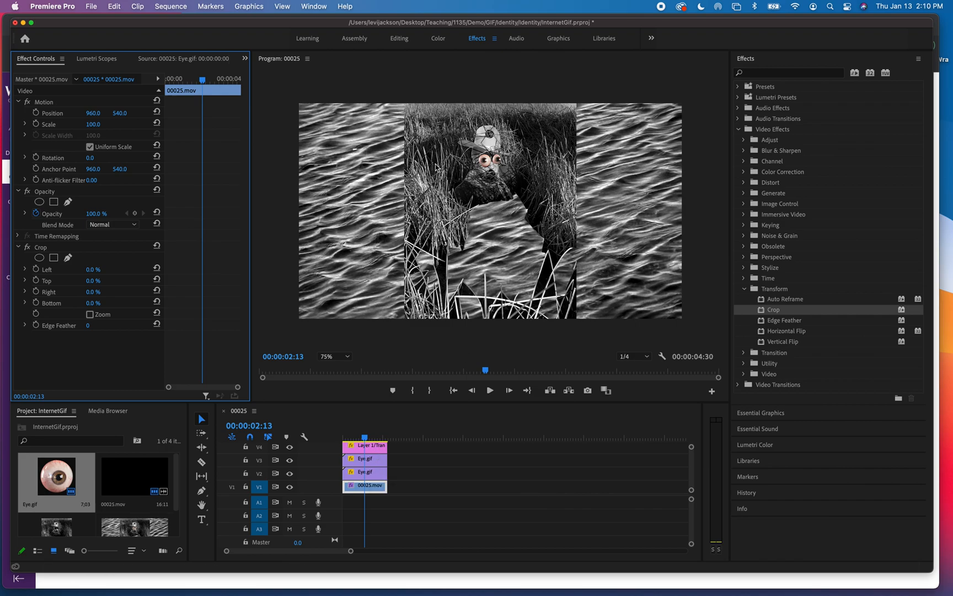
pyautogui.click(379, 451)
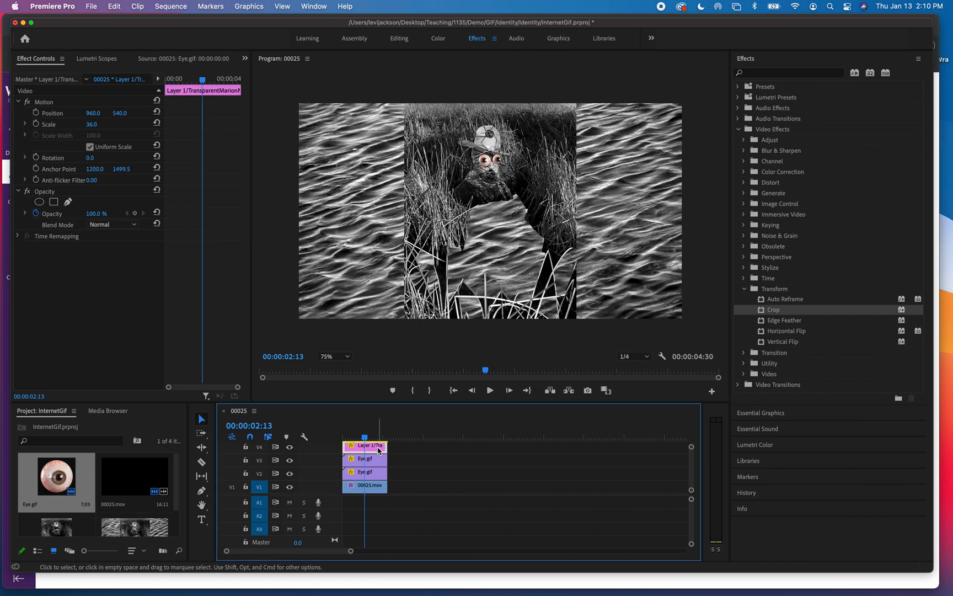
pyautogui.press('Delete')
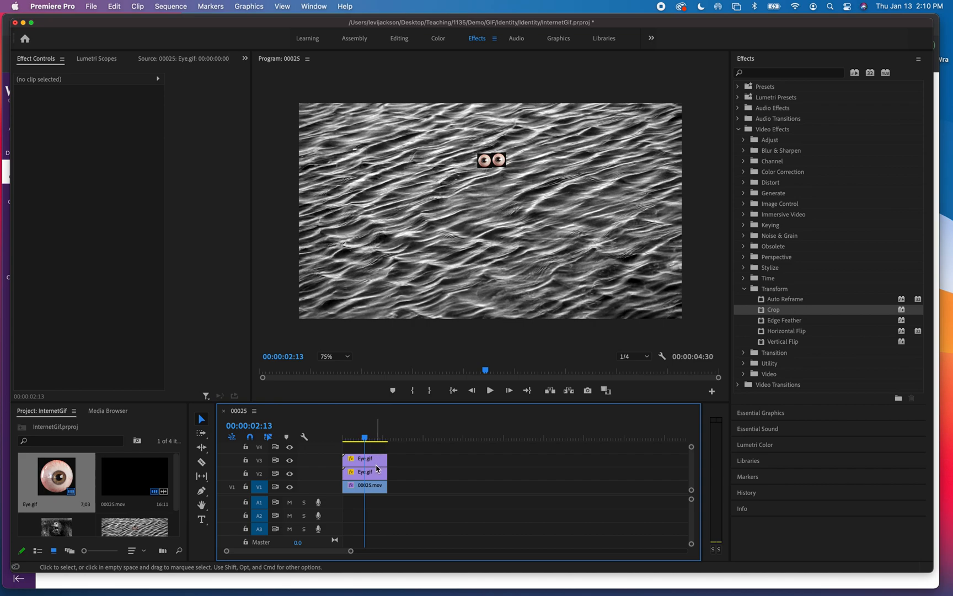
# Set the scale of the Eye.gif clip on track V3 to 38 and its horizontal position to 1223
pyautogui.moveTo(381, 402); pyautogui.dragTo(377, 357)
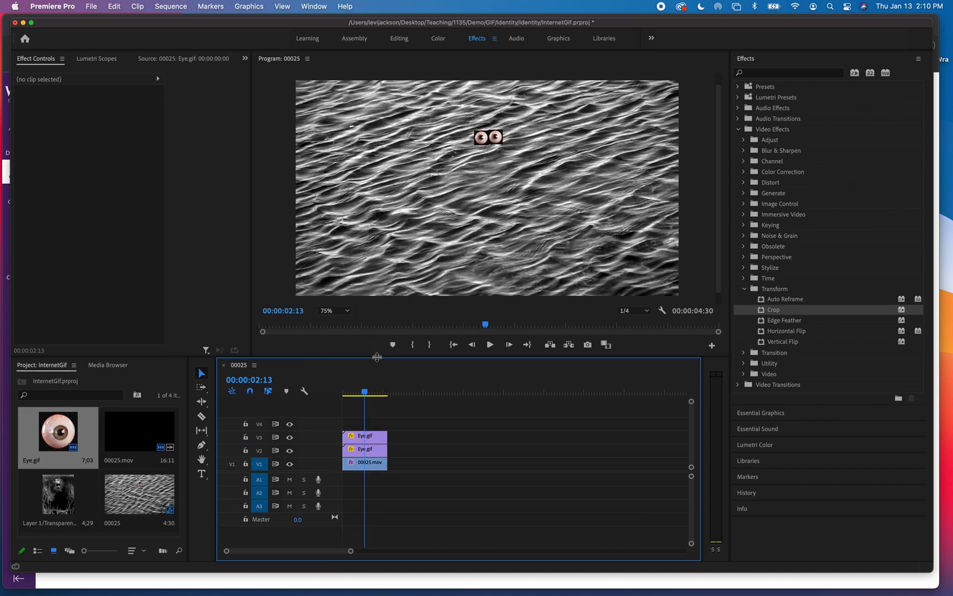
pyautogui.moveTo(253, 290); pyautogui.dragTo(217, 291)
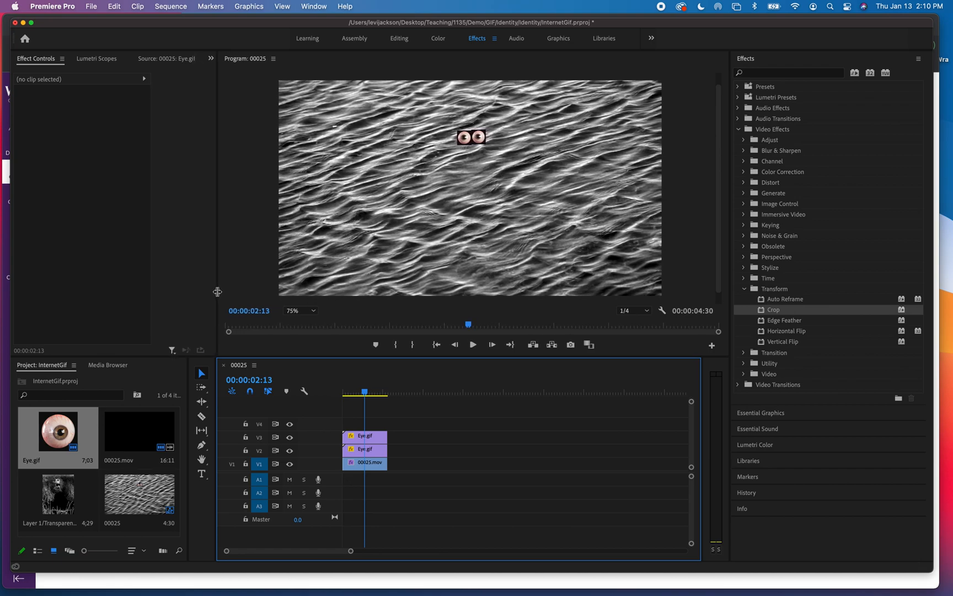
pyautogui.click(375, 440)
pyautogui.click(376, 449)
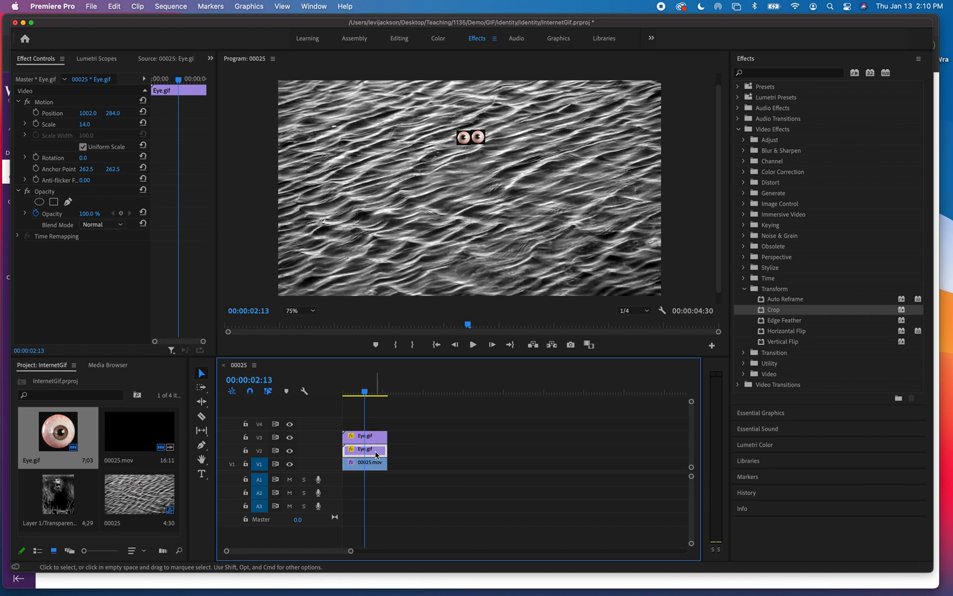
pyautogui.click(374, 463)
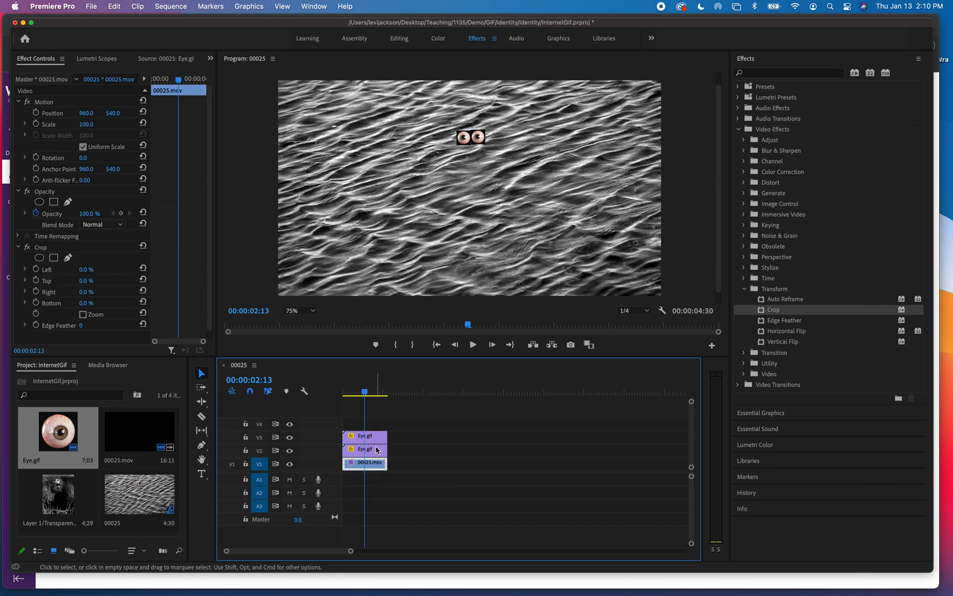
pyautogui.click(377, 436)
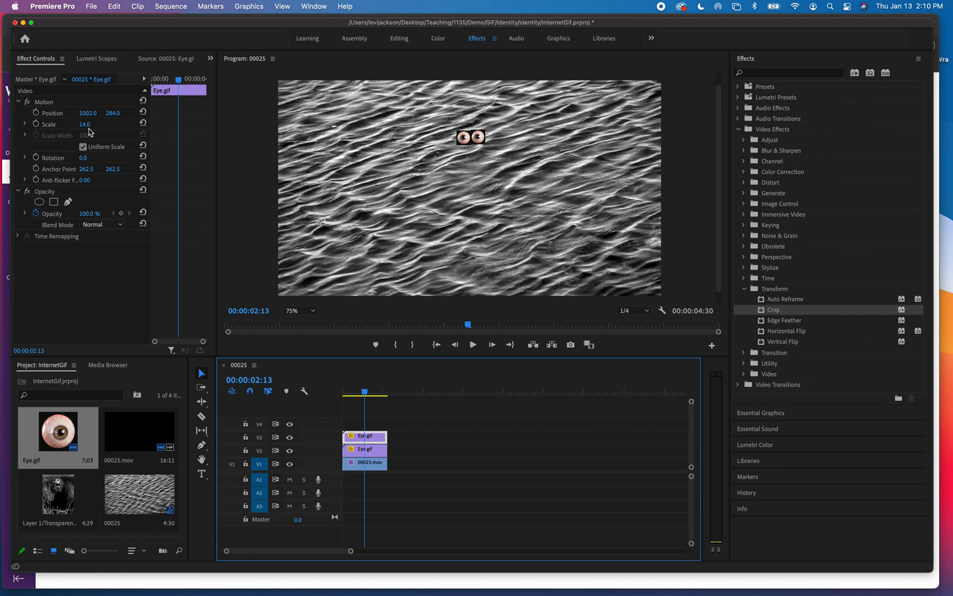
pyautogui.moveTo(83, 128); pyautogui.dragTo(210, 113)
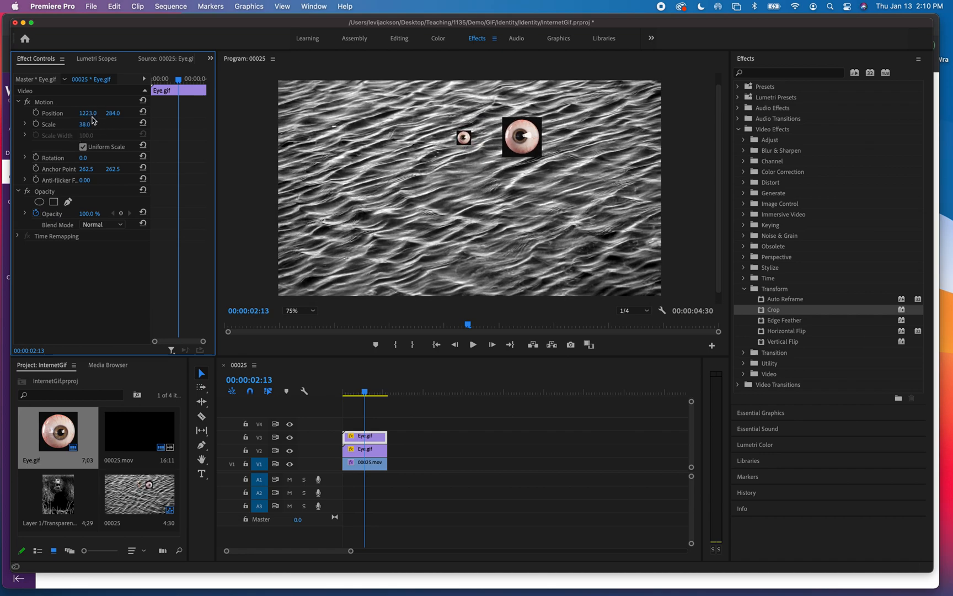
# Set the Eye.gif clip on track V2 to scale 19 and position 808, 814
pyautogui.click(375, 451)
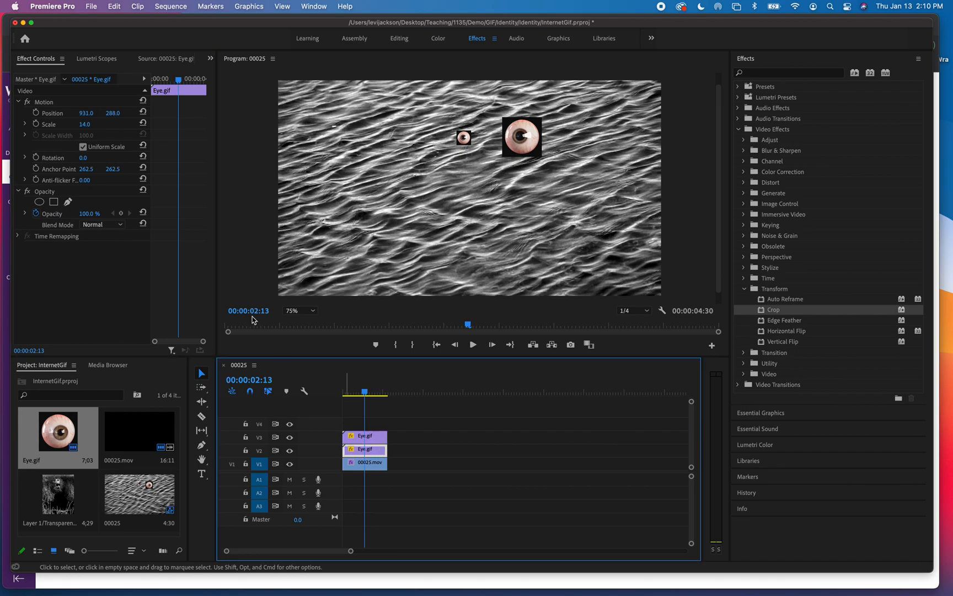
pyautogui.click(84, 124)
pyautogui.moveTo(84, 124); pyautogui.dragTo(177, 113)
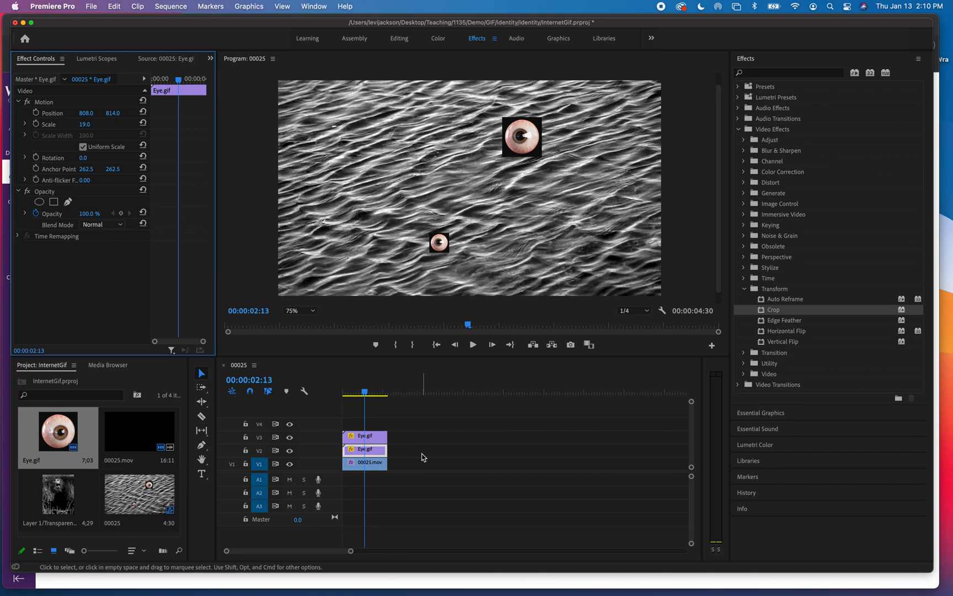
# Copy the larger Eye.gif clip from V3 and paste three copies end to end on V2 after the existing clip
pyautogui.click(380, 442)
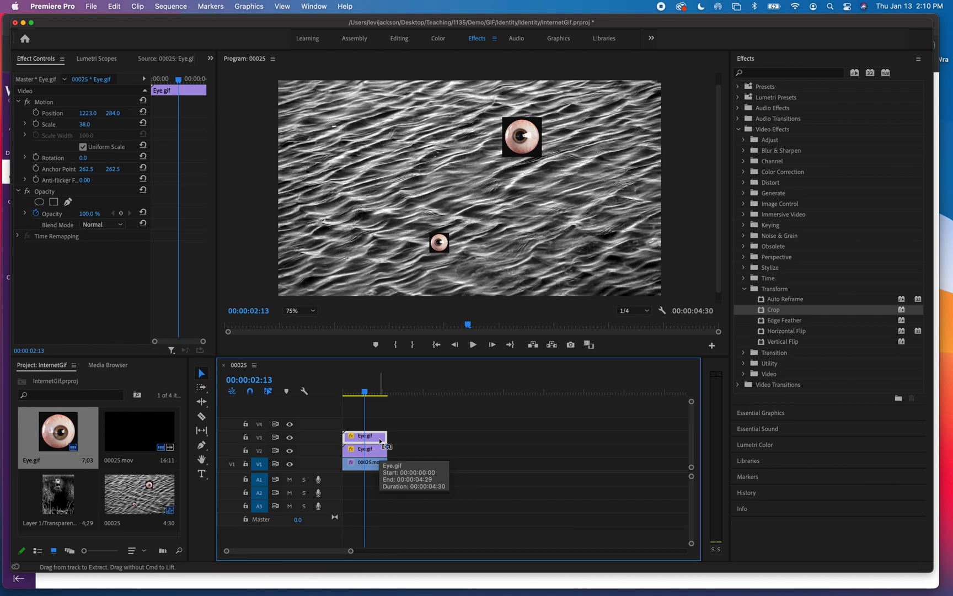
pyautogui.click(259, 455)
pyautogui.click(259, 463)
pyautogui.moveTo(365, 392); pyautogui.dragTo(390, 394)
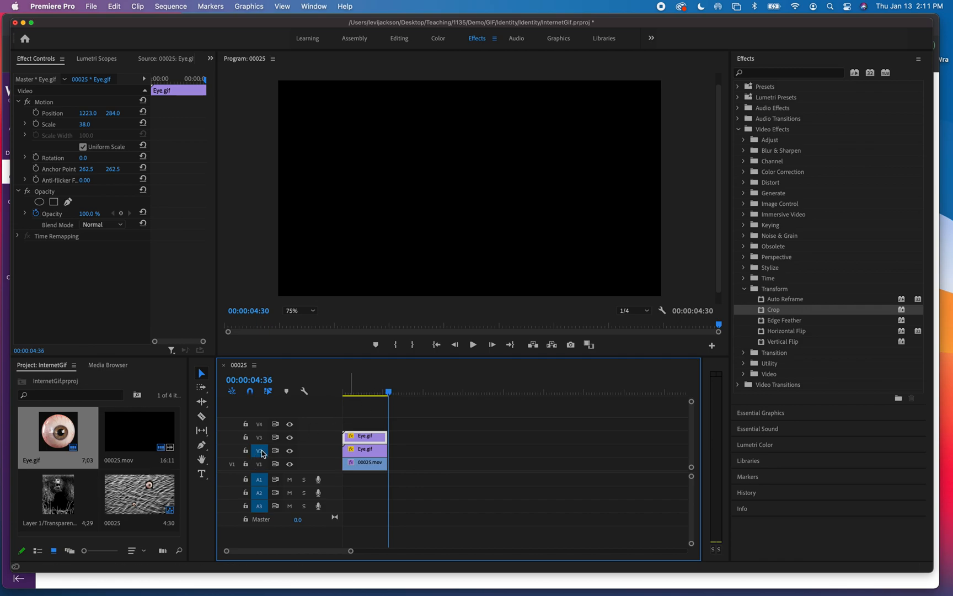
pyautogui.press('.')
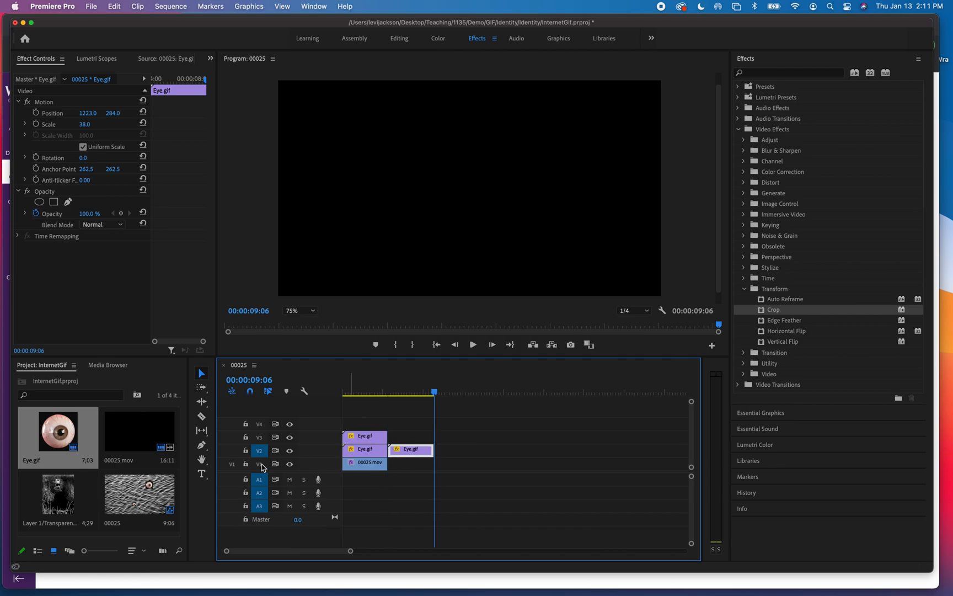
pyautogui.press('.')
pyautogui.press('.')
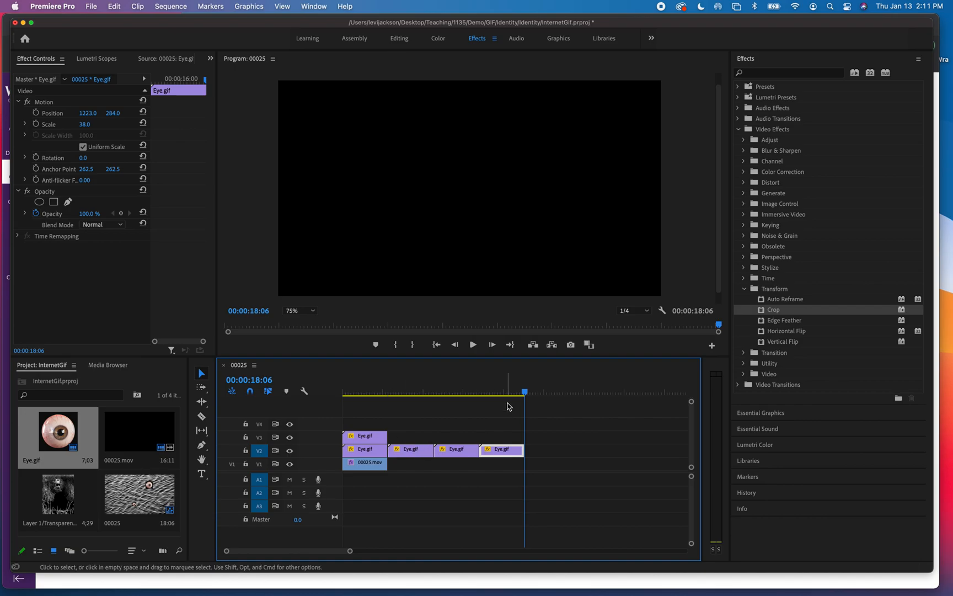
# Scale the 00025.mov background clip down to 61 and play back the sequence
pyautogui.moveTo(524, 393); pyautogui.dragTo(405, 415)
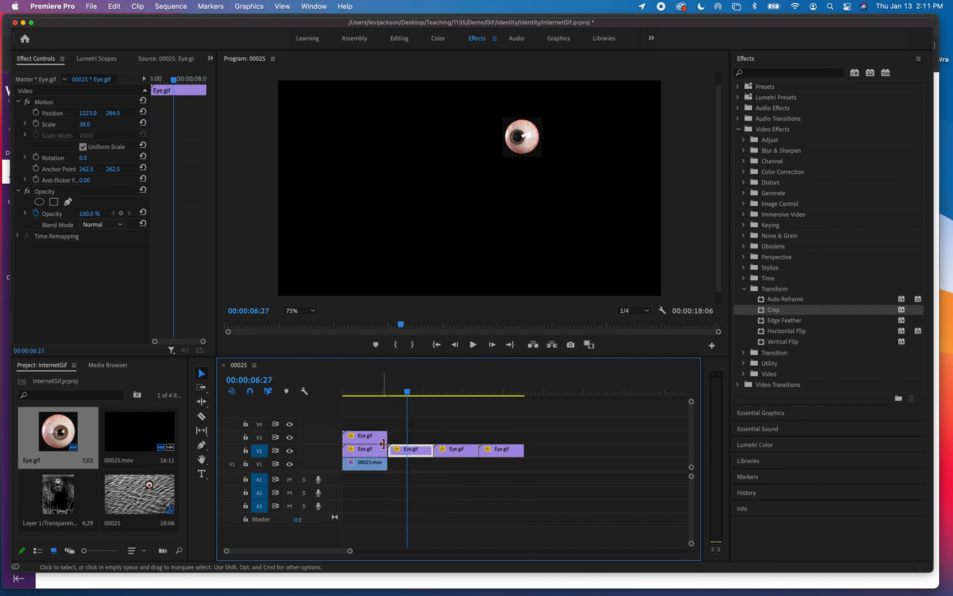
pyautogui.moveTo(407, 393); pyautogui.dragTo(367, 394)
pyautogui.click(370, 466)
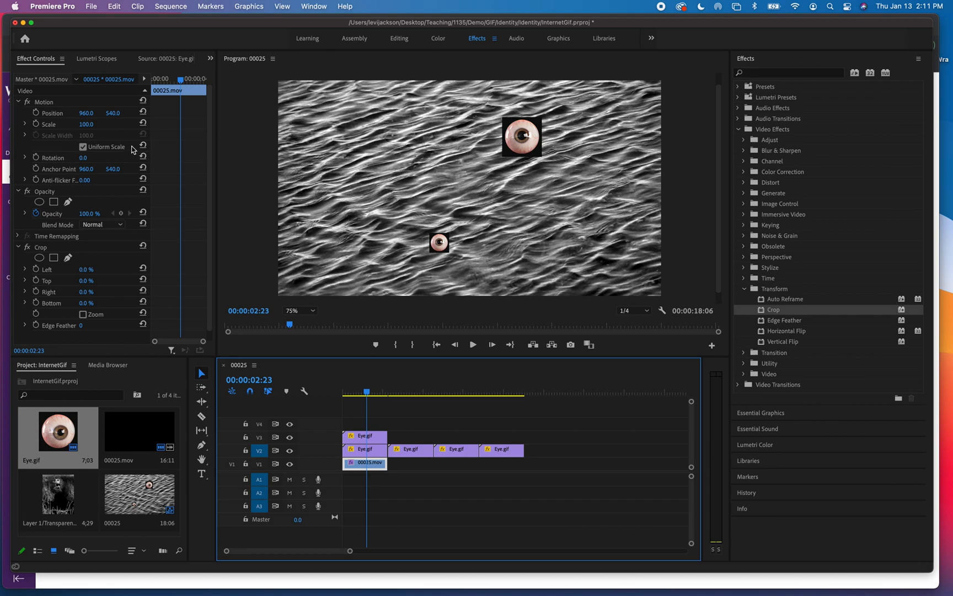
pyautogui.click(86, 124)
pyautogui.moveTo(86, 124)
pyautogui.mouseDown()
pyautogui.moveTo(69, 125)
pyautogui.moveTo(91, 124)
pyautogui.mouseUp()
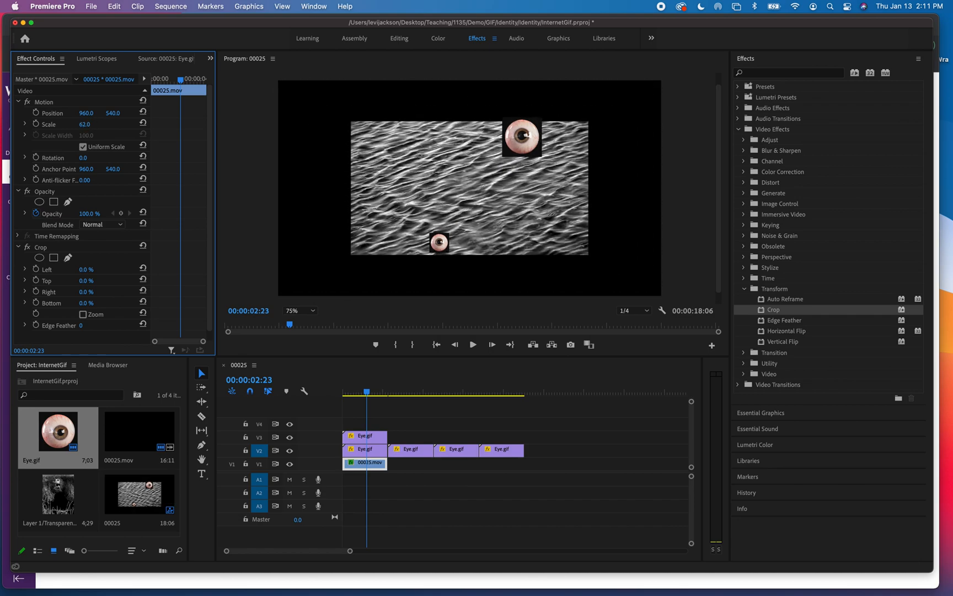
pyautogui.moveTo(85, 124)
pyautogui.mouseDown()
pyautogui.moveTo(93, 124)
pyautogui.moveTo(83, 124)
pyautogui.mouseUp()
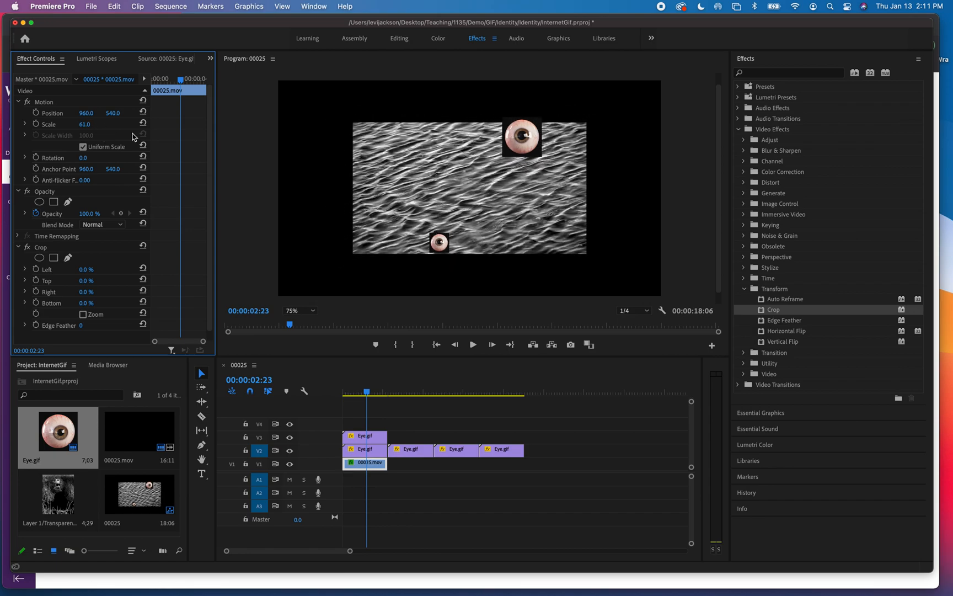
pyautogui.press('space')
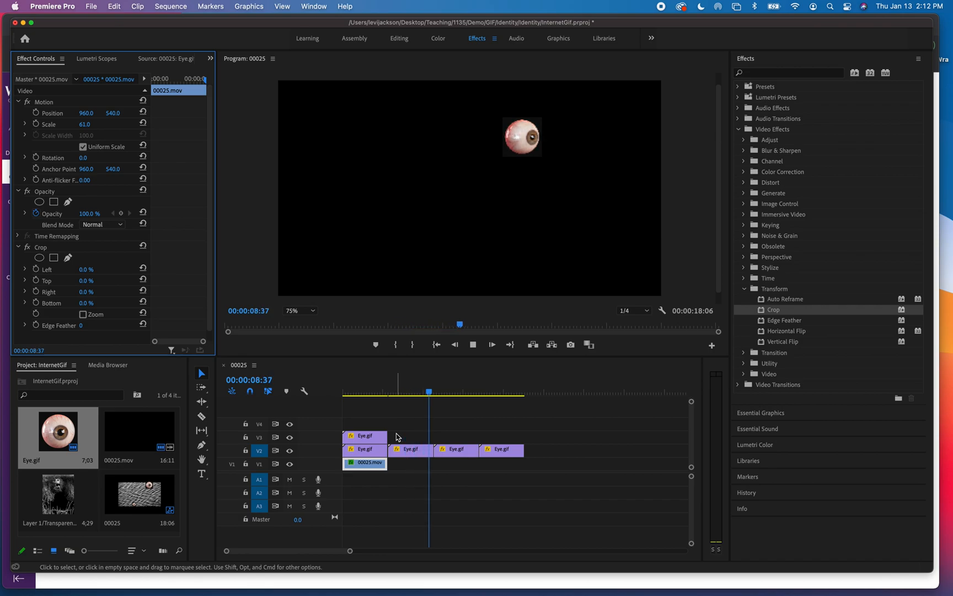
pyautogui.press('space')
# Slow down the 00025.mov clip by setting its duration to 7 seconds, and play back part of the sequence
pyautogui.moveTo(437, 394); pyautogui.dragTo(368, 398)
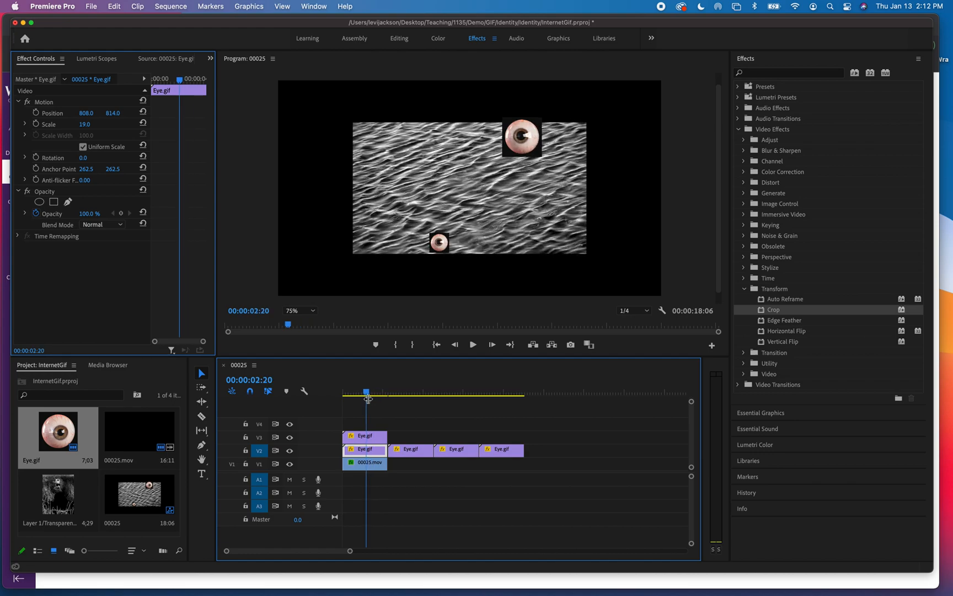
pyautogui.click(374, 466)
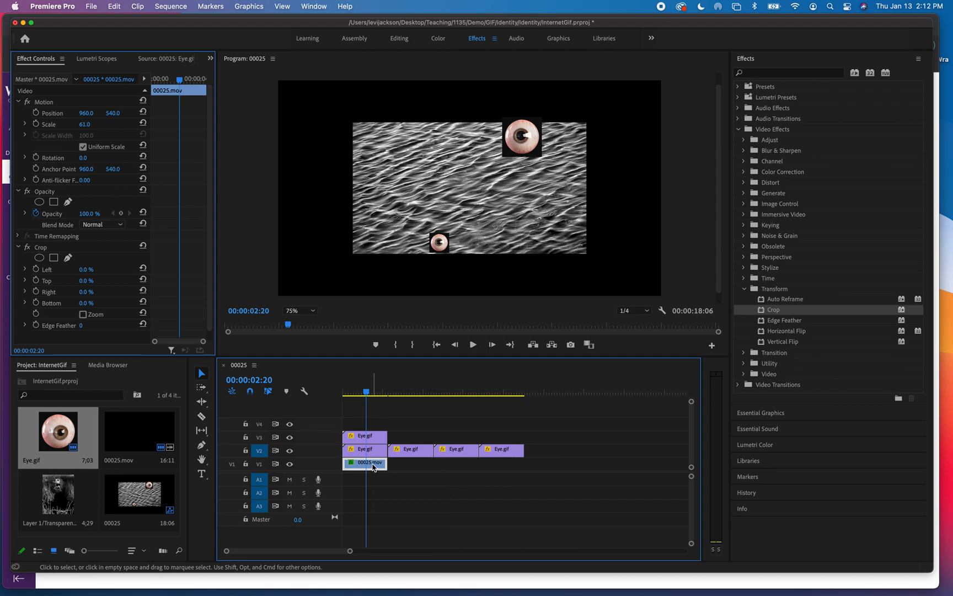
pyautogui.rightClick(372, 466)
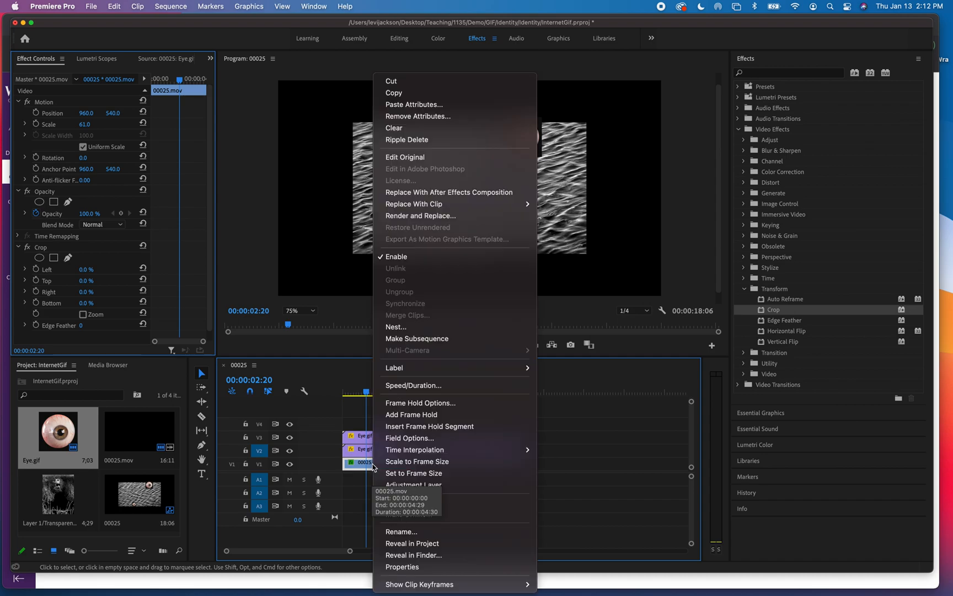
pyautogui.click(413, 385)
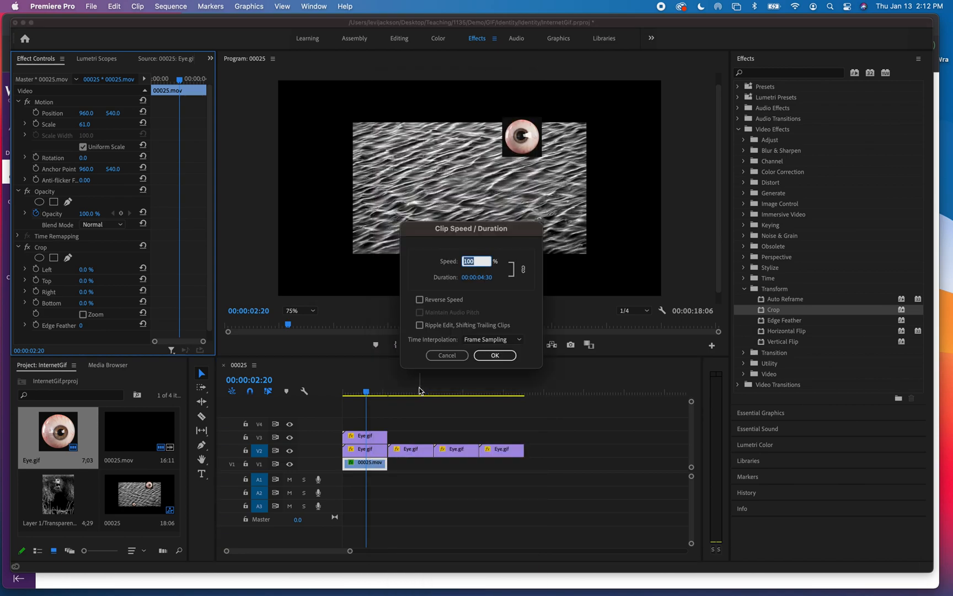
pyautogui.click(473, 278)
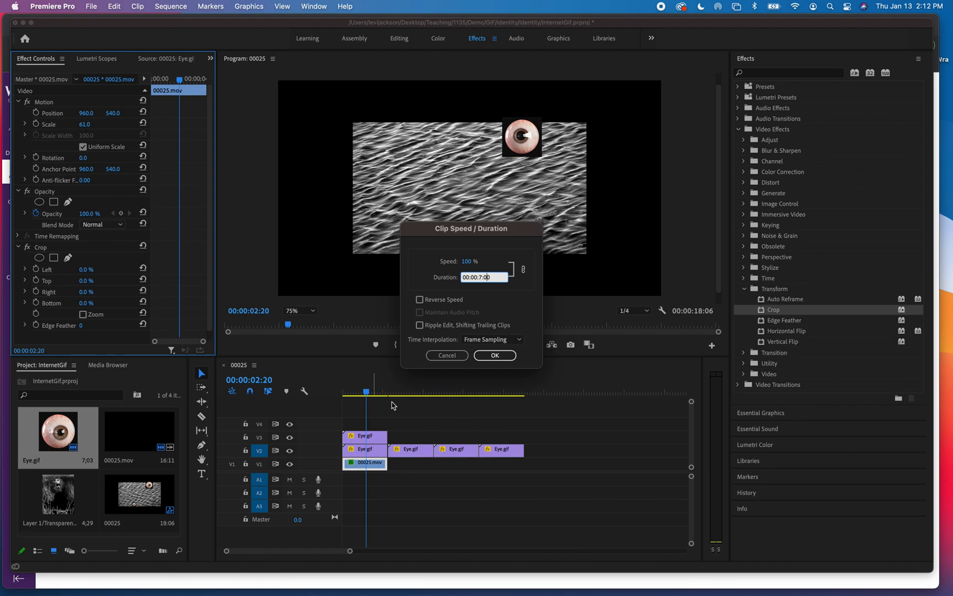
pyautogui.click(494, 355)
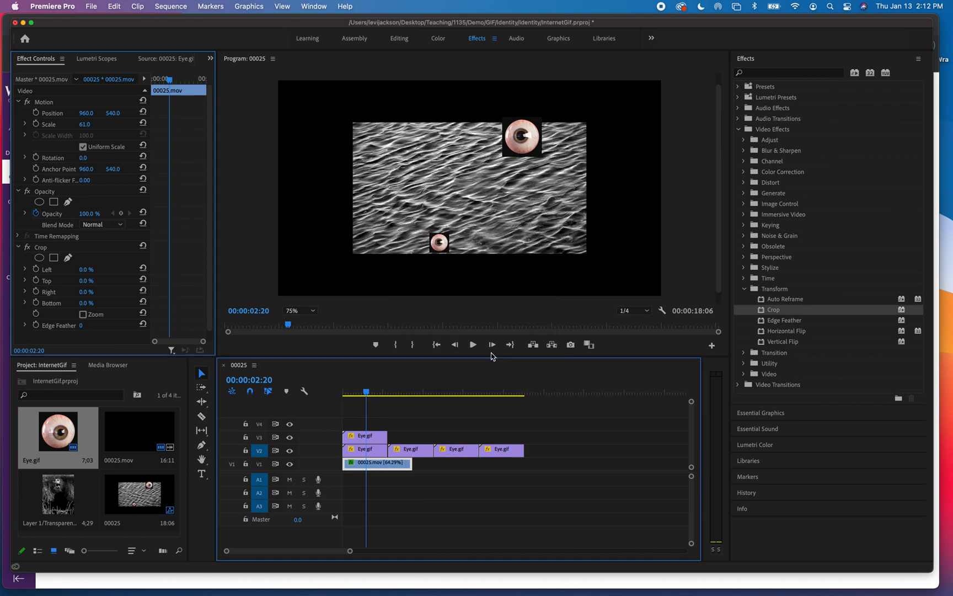
pyautogui.press('space')
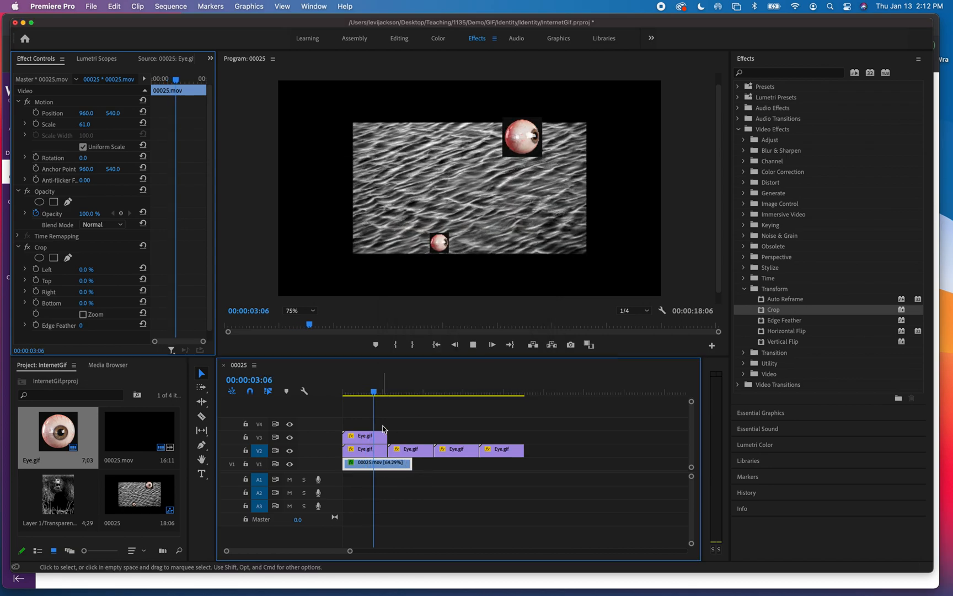
pyautogui.press('space')
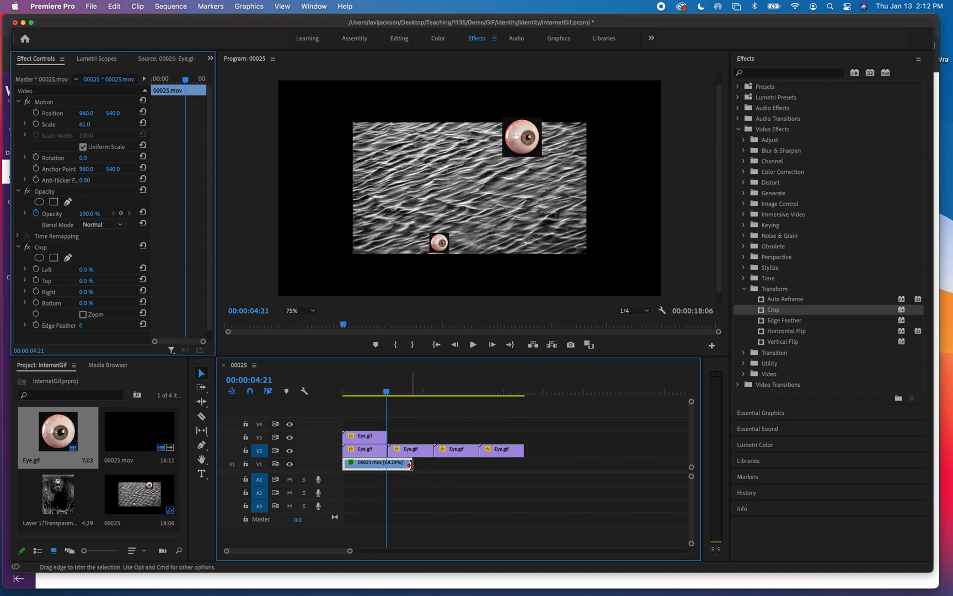
# Cut the four Eye.gif clips on track V2 into many short segments with the Razor tool
pyautogui.moveTo(387, 393); pyautogui.dragTo(358, 393)
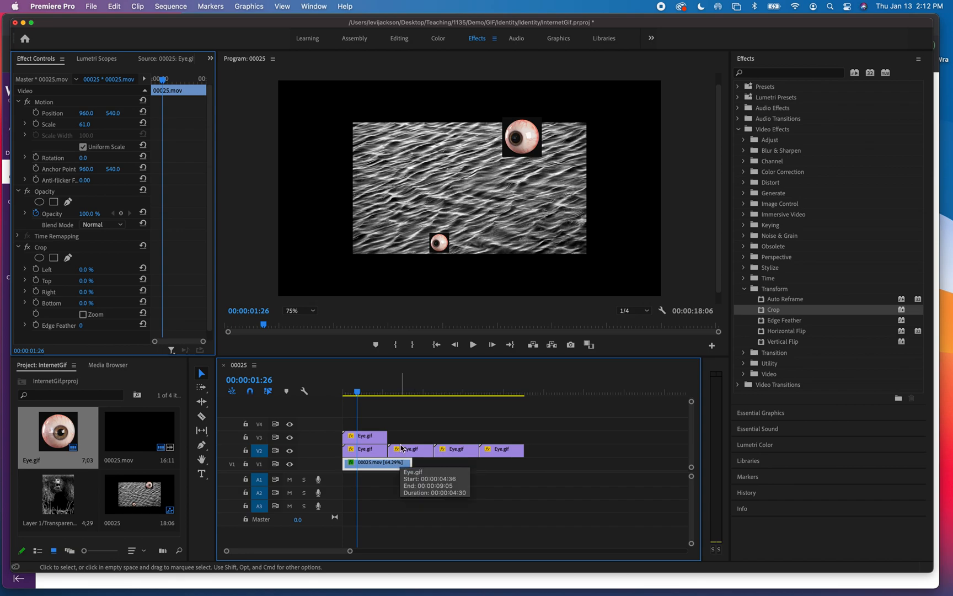
pyautogui.press('c')
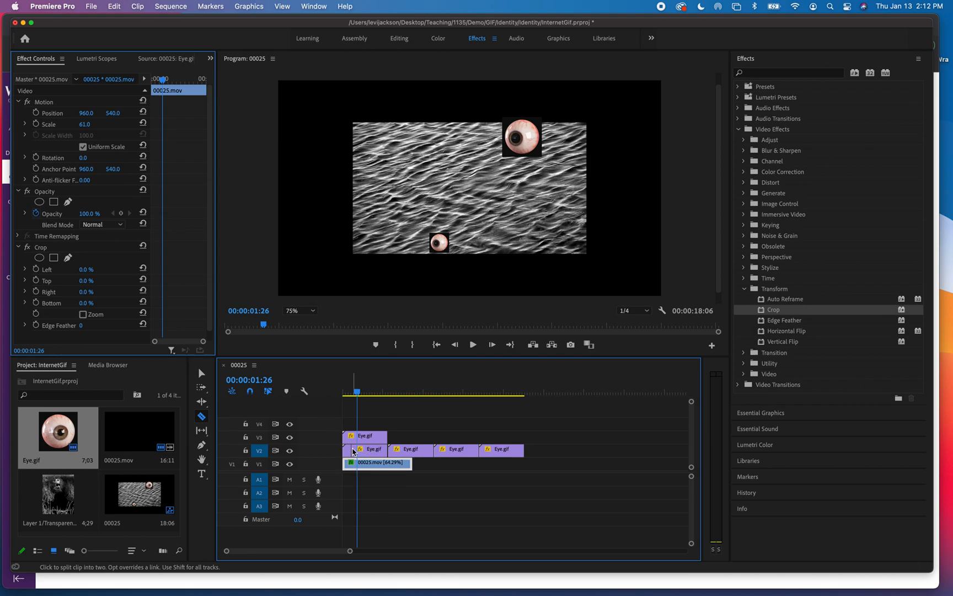
pyautogui.click(377, 448)
pyautogui.click(395, 448)
pyautogui.click(404, 449)
pyautogui.click(412, 449)
pyautogui.click(423, 449)
pyautogui.click(448, 450)
pyautogui.click(457, 450)
pyautogui.click(468, 451)
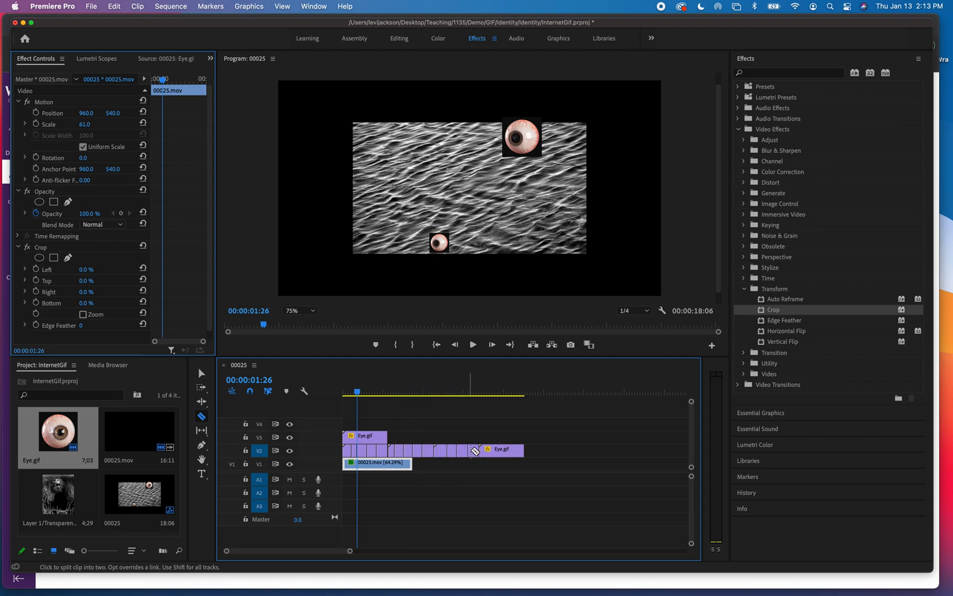
pyautogui.click(492, 451)
pyautogui.click(505, 451)
pyautogui.click(515, 450)
# Delete the Eye.gif clip from V3 and move alternating cut segments above the background clip from V2 up to V3
pyautogui.press('v')
pyautogui.click(364, 438)
pyautogui.press('Delete')
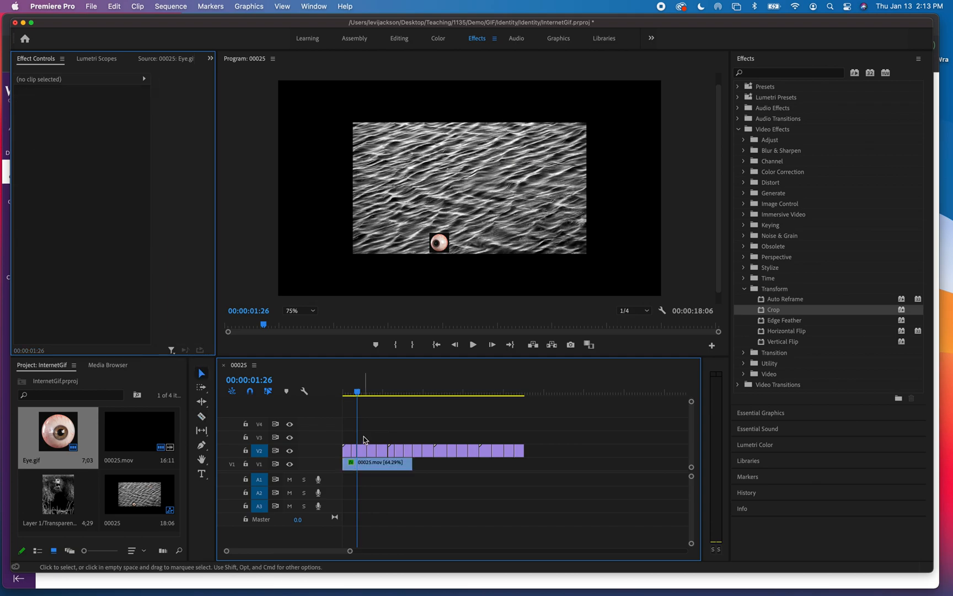
pyautogui.moveTo(356, 443); pyautogui.dragTo(355, 441)
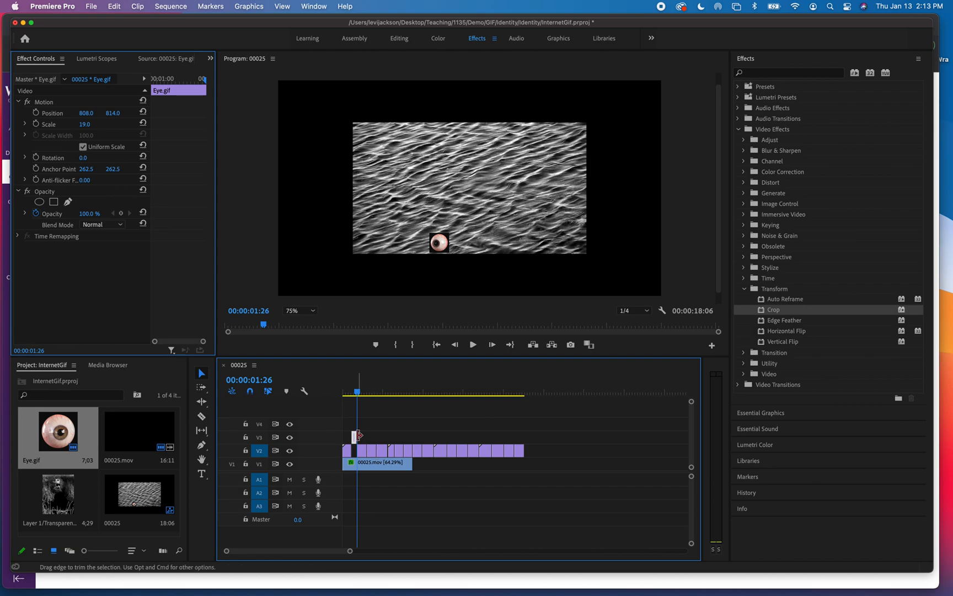
pyautogui.moveTo(372, 450); pyautogui.dragTo(409, 437)
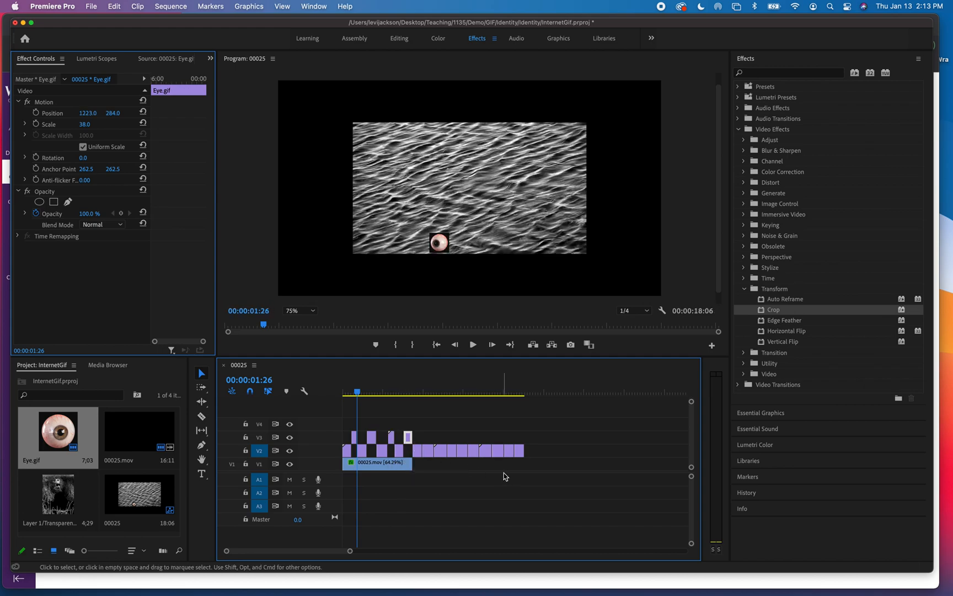
# Delete the Eye.gif segments on V2 that extend past the end of the 00025.mov background clip
pyautogui.moveTo(524, 463); pyautogui.dragTo(417, 451)
pyautogui.press('Delete')
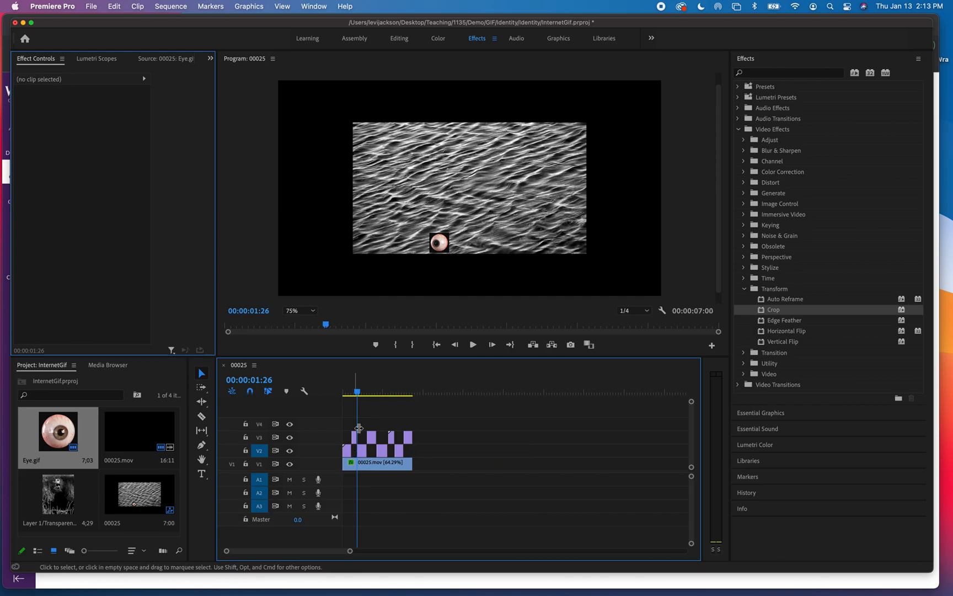
# Set the horizontal position of the first Eye.gif segment on V2 to 1067
pyautogui.click(352, 393)
pyautogui.moveTo(352, 393)
pyautogui.mouseDown()
pyautogui.moveTo(411, 392)
pyautogui.moveTo(344, 393)
pyautogui.moveTo(346, 405)
pyautogui.mouseUp()
pyautogui.click(354, 438)
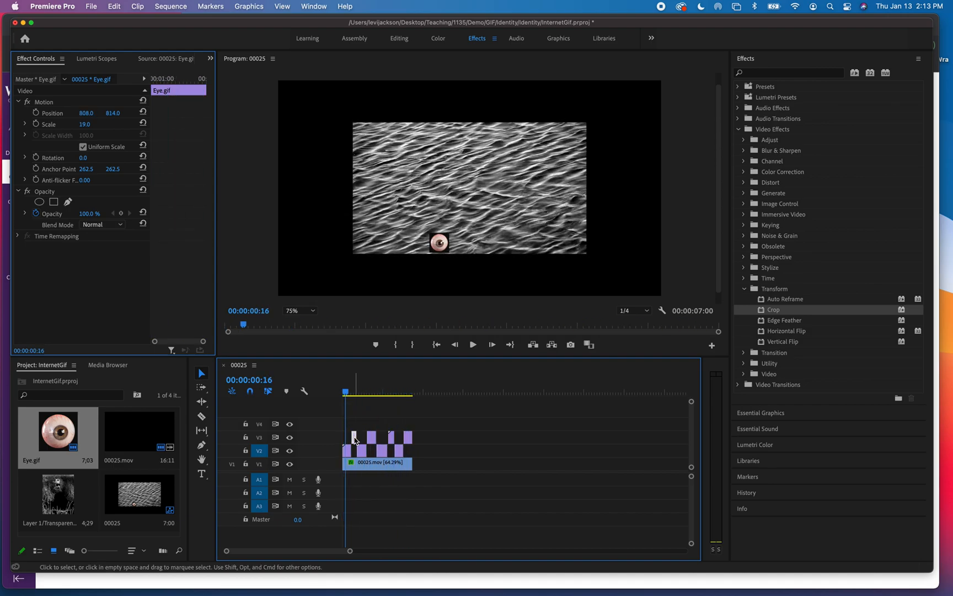
pyautogui.click(85, 124)
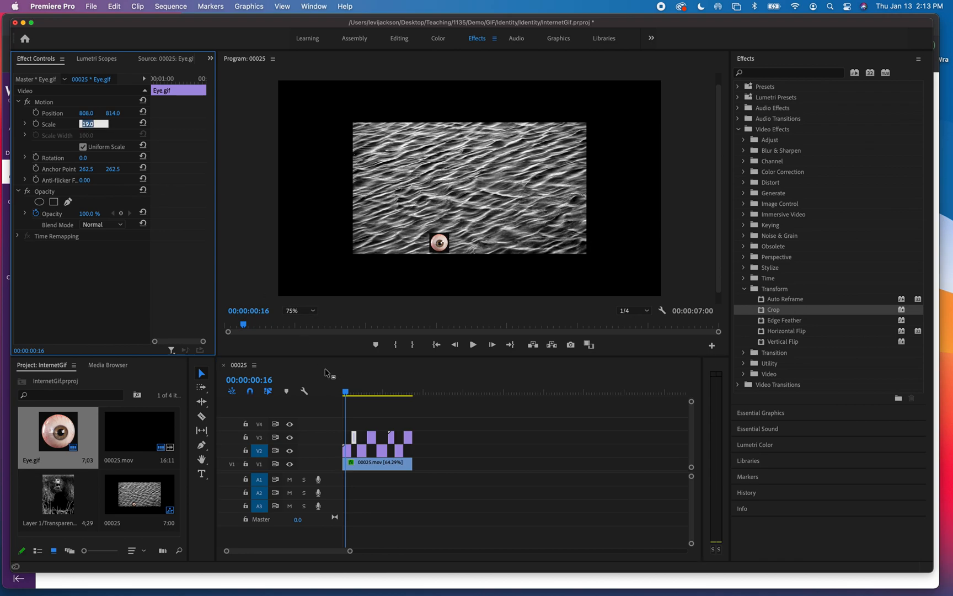
pyautogui.moveTo(346, 392); pyautogui.dragTo(354, 394)
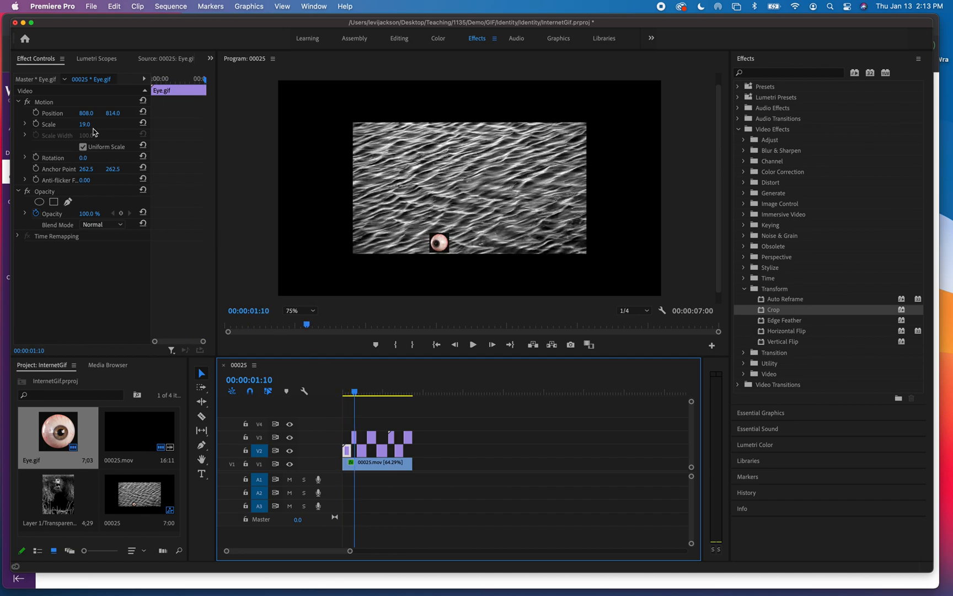
pyautogui.moveTo(86, 113); pyautogui.dragTo(116, 113)
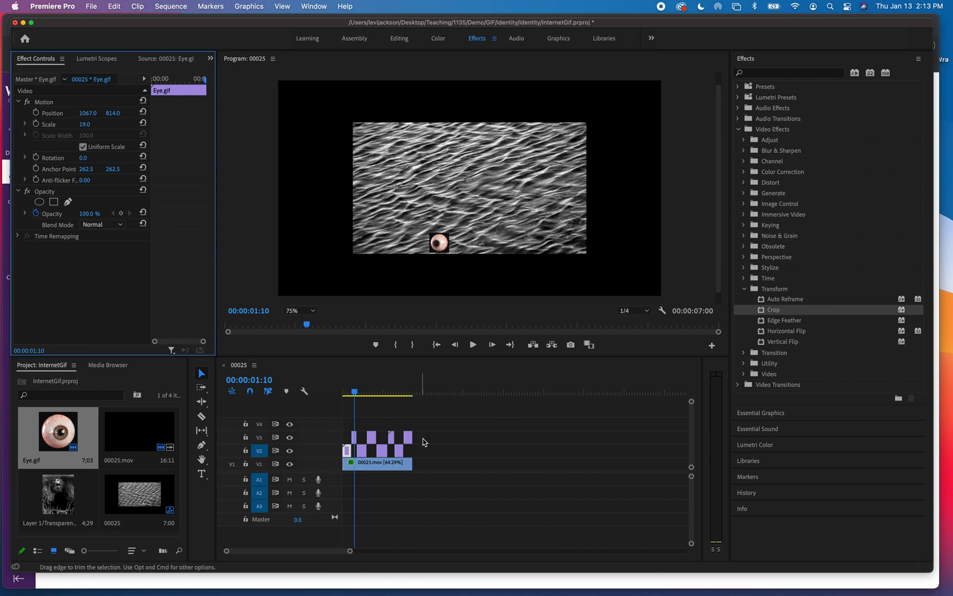
# Delete all cut Eye.gif segments and place fresh Eye.gif clips at the sequence start on tracks V2, V3 and V4
pyautogui.moveTo(436, 442); pyautogui.dragTo(359, 454)
pyautogui.click(347, 450)
pyautogui.press('Delete')
pyautogui.moveTo(77, 434); pyautogui.dragTo(355, 450)
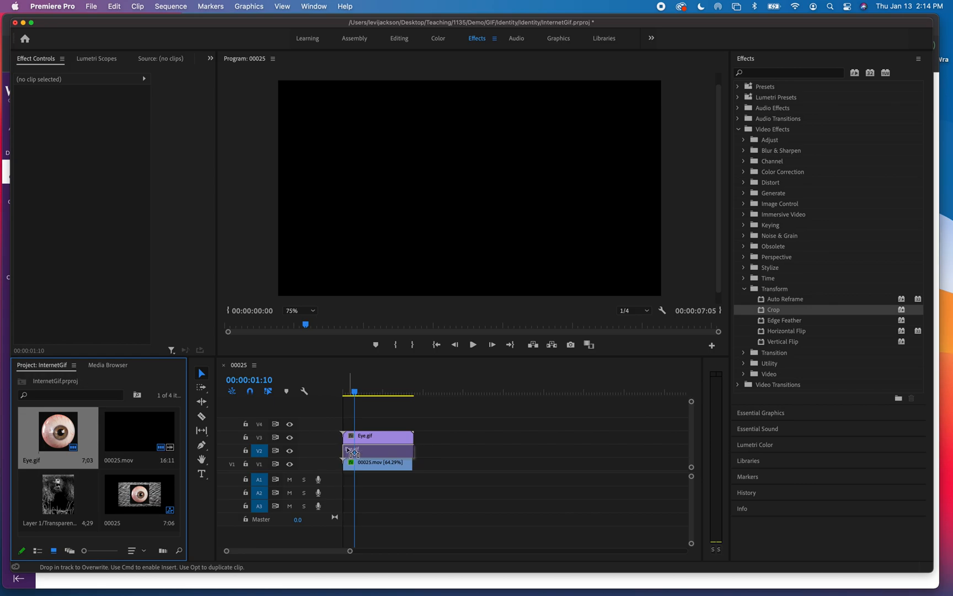
pyautogui.moveTo(70, 444); pyautogui.dragTo(354, 425)
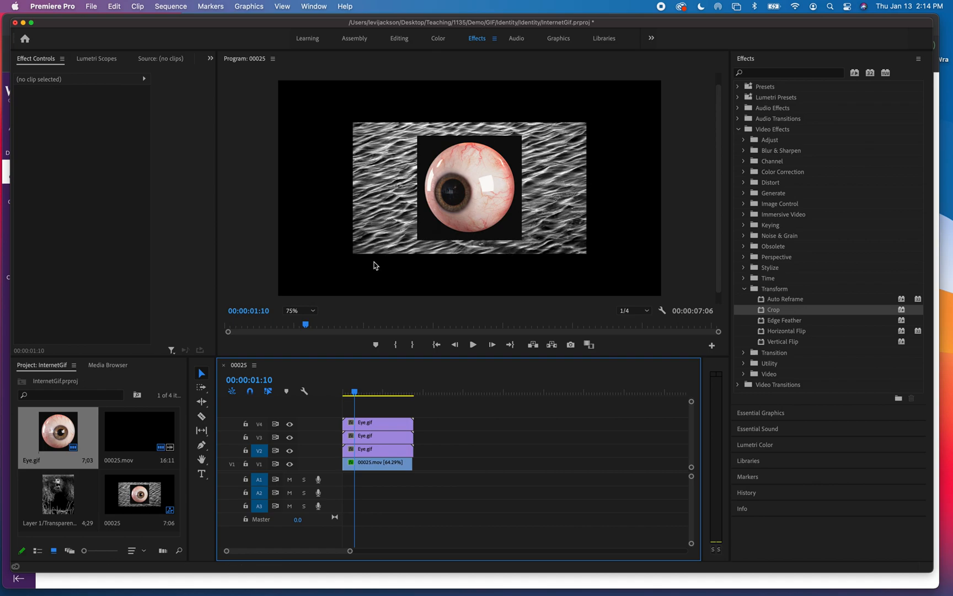
# Scale the Eye.gif clip on V4 to 42 and move it straight down to the lower edge of the frame
pyautogui.click(389, 423)
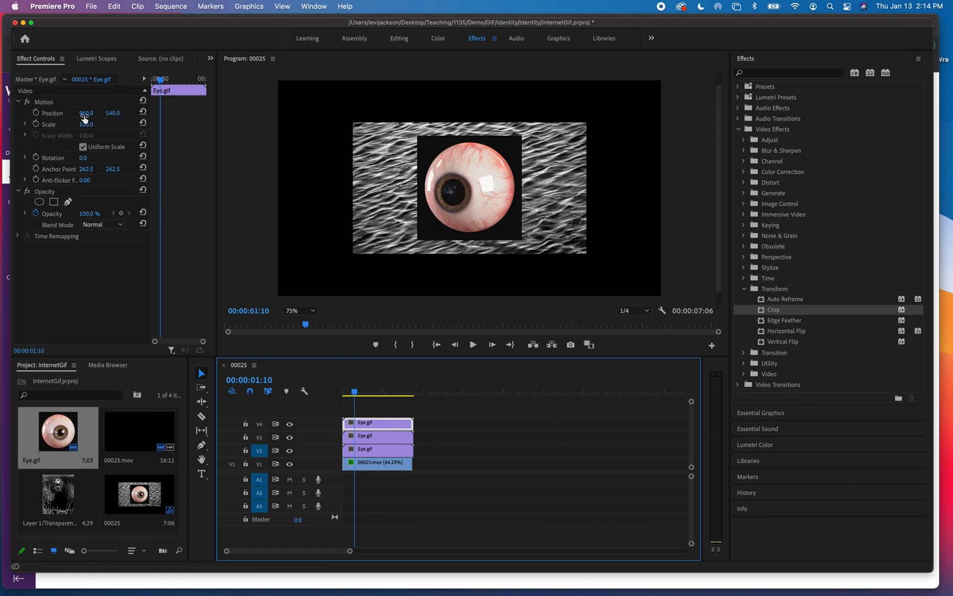
pyautogui.moveTo(85, 126)
pyautogui.mouseDown()
pyautogui.moveTo(62, 126)
pyautogui.moveTo(92, 123)
pyautogui.mouseUp()
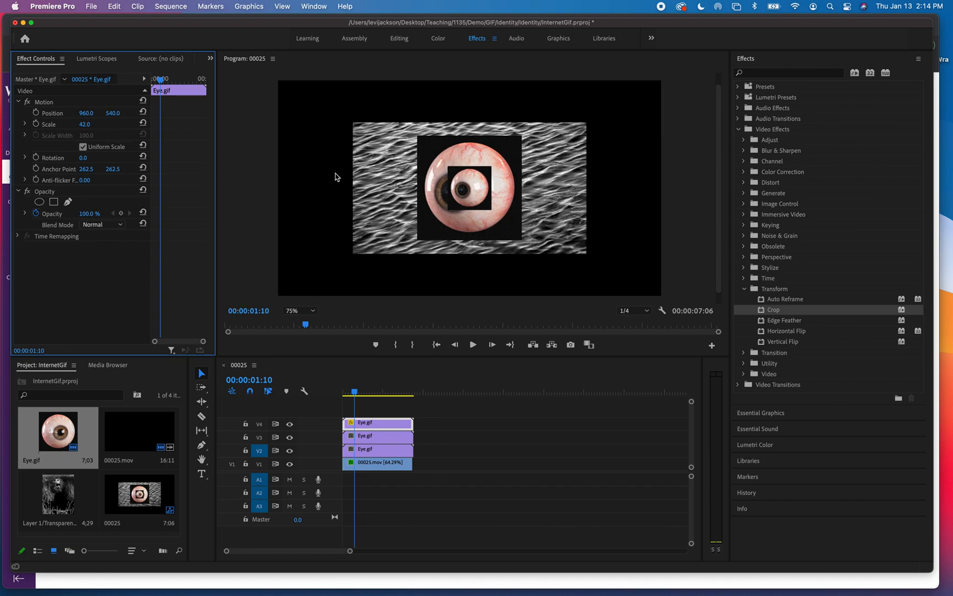
pyautogui.moveTo(110, 115); pyautogui.dragTo(157, 115)
# Scale the Eye.gif clip on V3 to 49 and move it to position 1514, 191
pyautogui.click(380, 436)
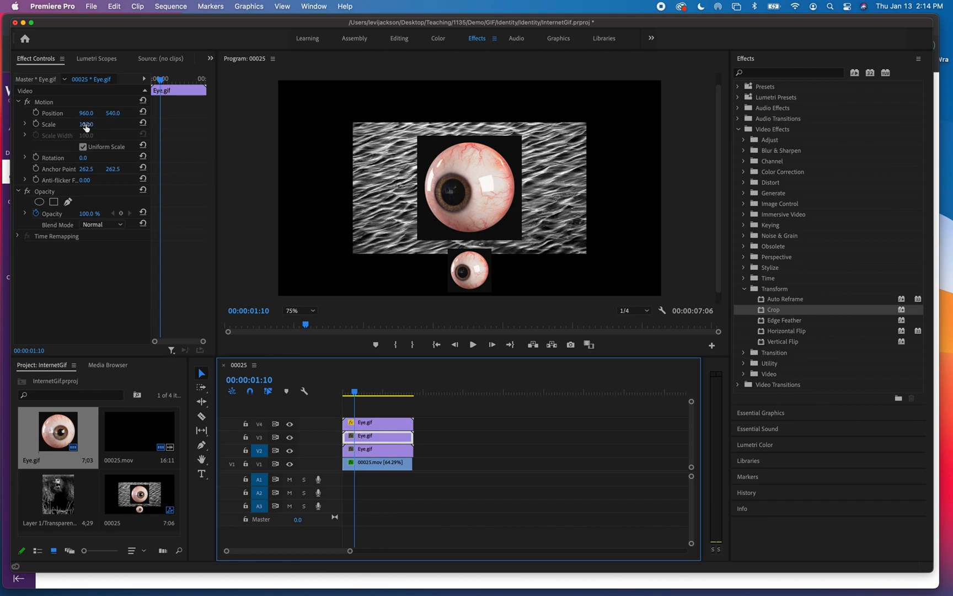
pyautogui.moveTo(85, 127)
pyautogui.mouseDown()
pyautogui.moveTo(58, 127)
pyautogui.moveTo(110, 115)
pyautogui.moveTo(102, 123)
pyautogui.moveTo(91, 111)
pyautogui.mouseUp()
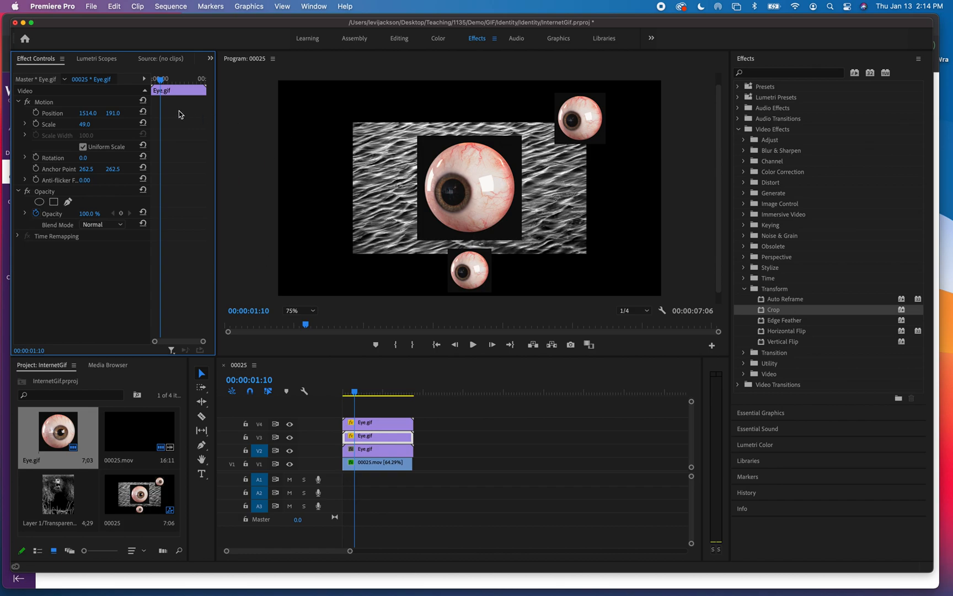
# Scale the Eye.gif clip on V2 to 42 and move it to horizontal position 371
pyautogui.click(403, 449)
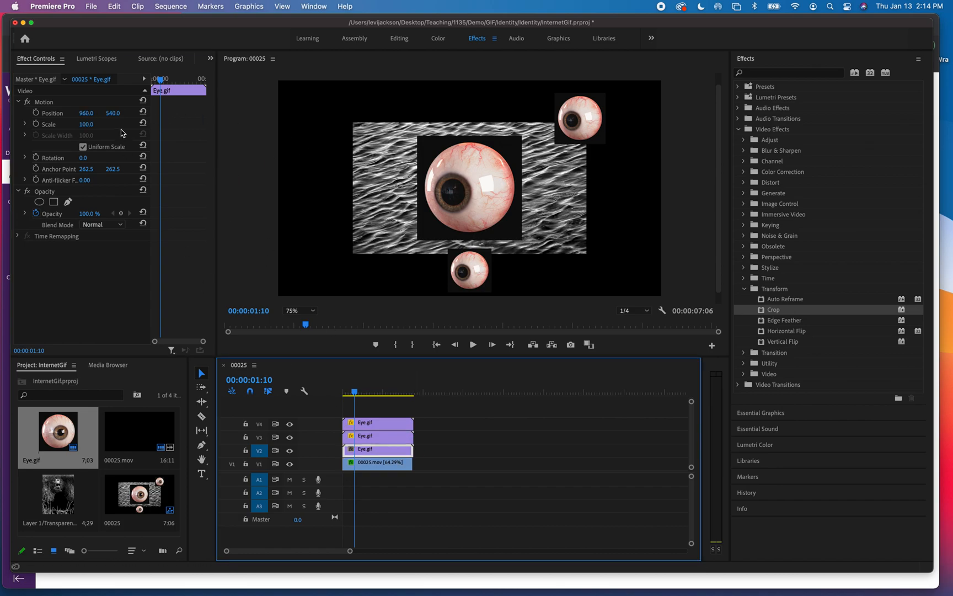
pyautogui.click(89, 125)
pyautogui.write('29')
pyautogui.press('Return')
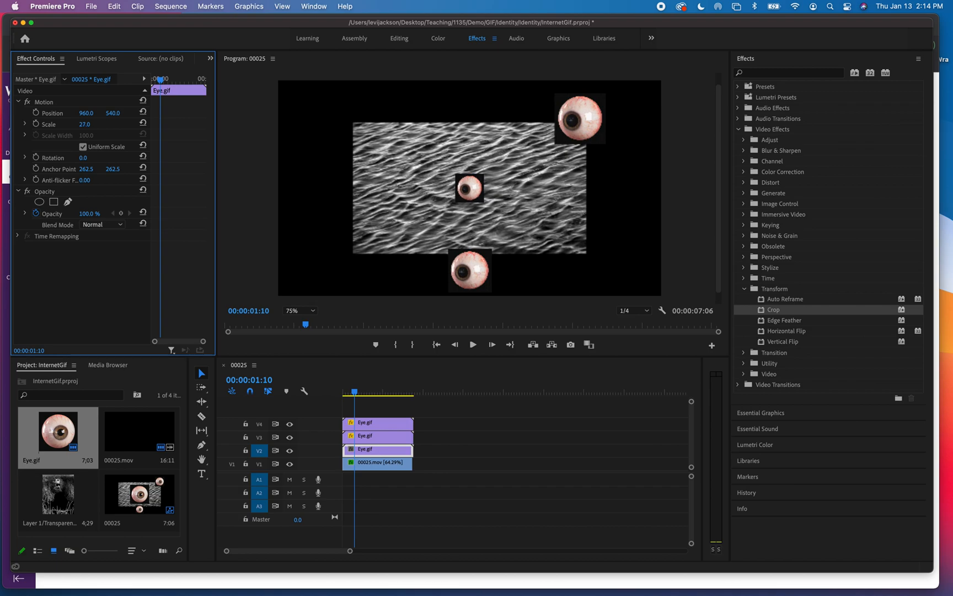
pyautogui.moveTo(83, 125); pyautogui.dragTo(91, 113)
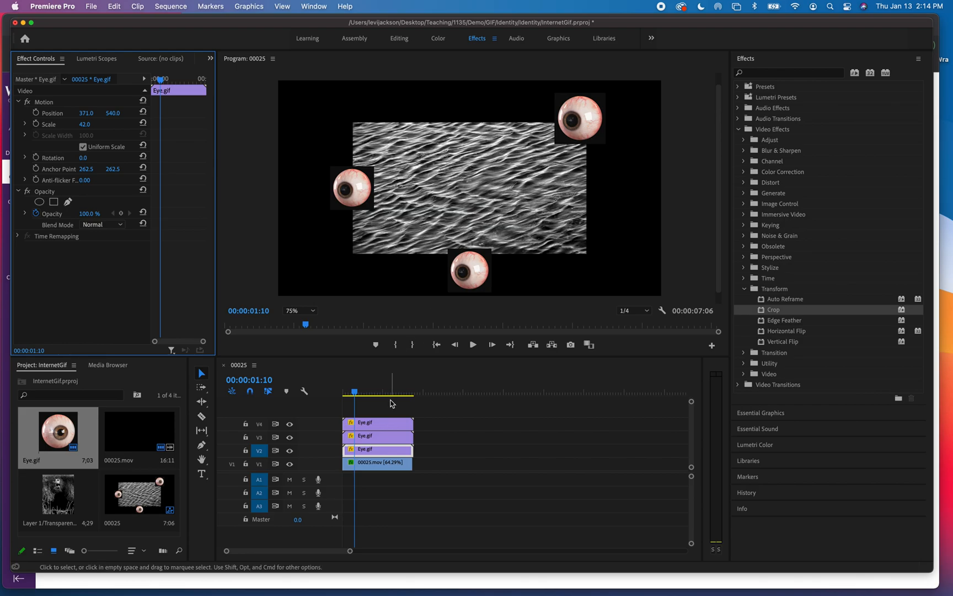
# Cut a short segment out of the V4 Eye.gif clip starting at 00:00:00:48 and delete it to leave a gap
pyautogui.moveTo(355, 392)
pyautogui.mouseDown()
pyautogui.moveTo(390, 394)
pyautogui.moveTo(348, 400)
pyautogui.moveTo(382, 395)
pyautogui.moveTo(362, 408)
pyautogui.mouseUp()
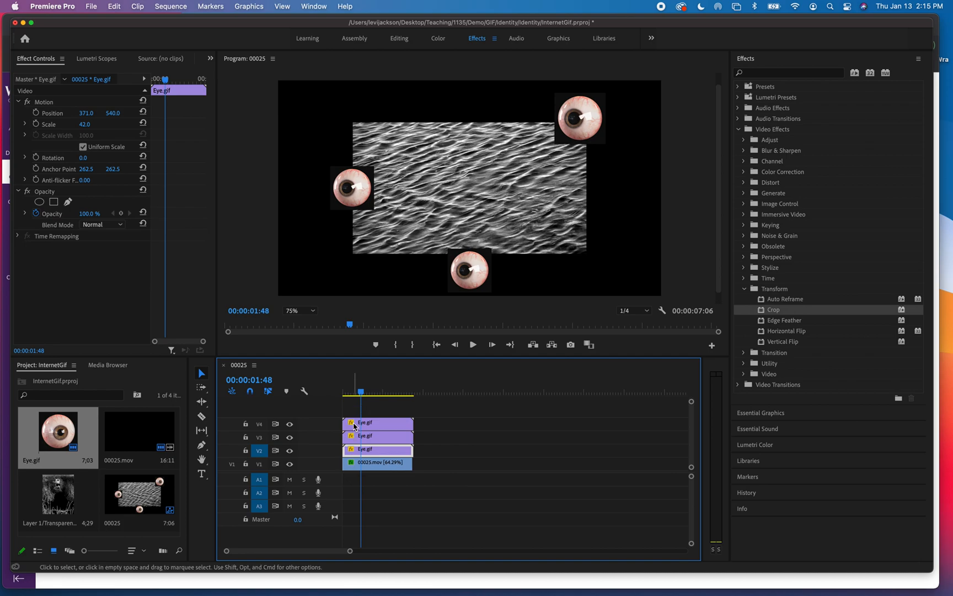
pyautogui.moveTo(362, 394)
pyautogui.mouseDown()
pyautogui.moveTo(371, 395)
pyautogui.moveTo(353, 399)
pyautogui.mouseUp()
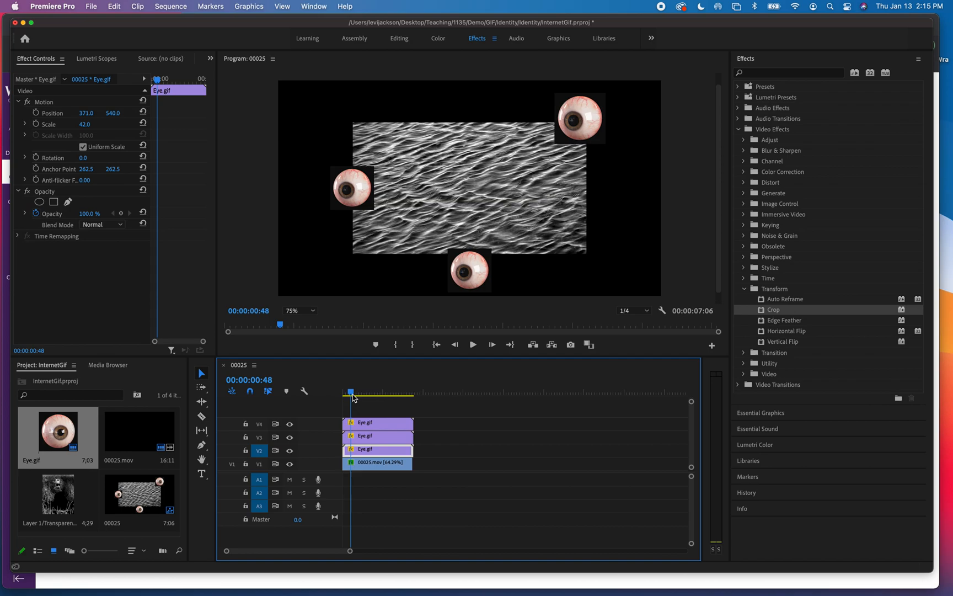
pyautogui.press('c')
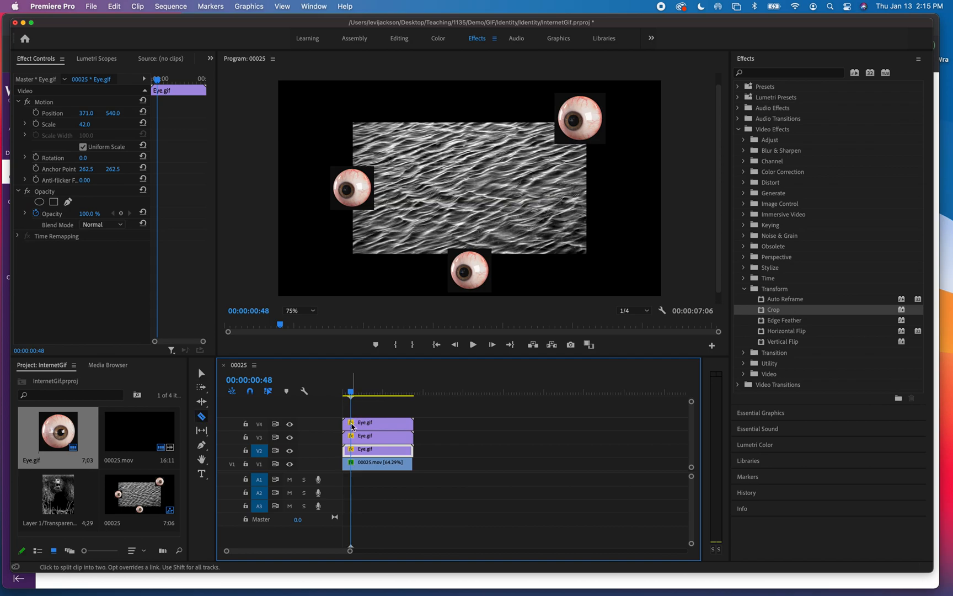
pyautogui.click(360, 423)
pyautogui.press('v')
pyautogui.click(355, 423)
pyautogui.press('Delete')
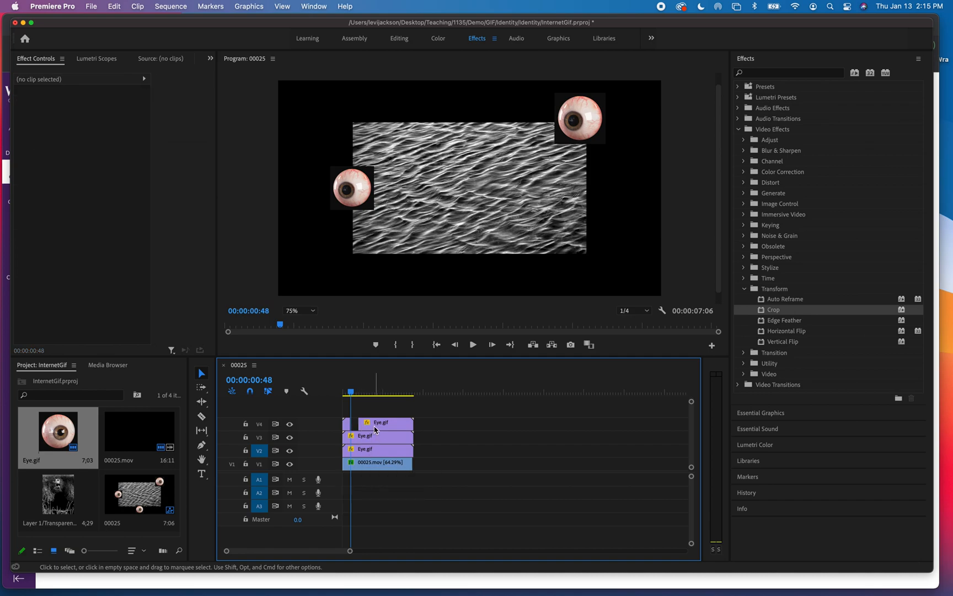
# Razor the rest of the V4 Eye.gif clip into five segments and delete the second and fourth of them
pyautogui.press('c')
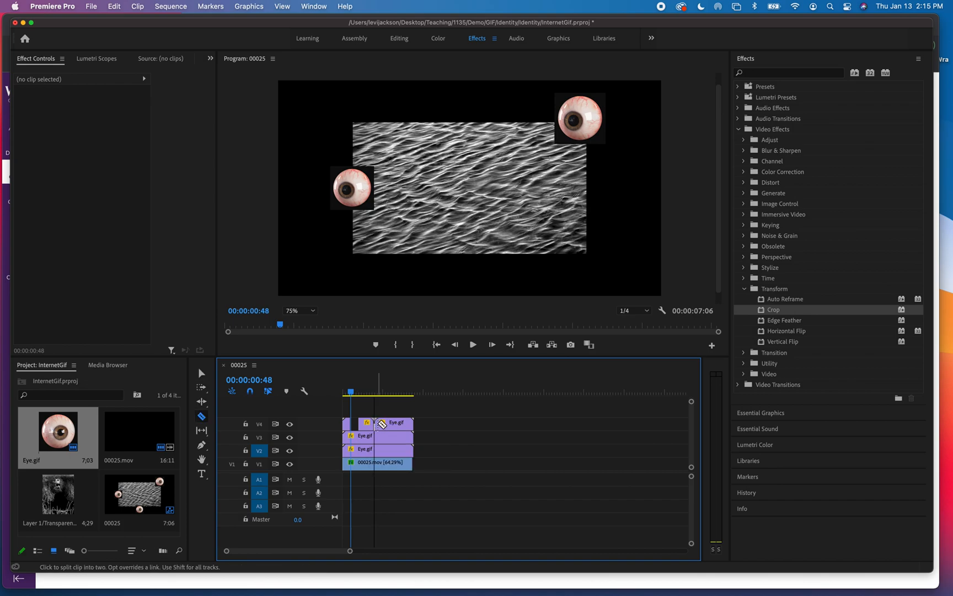
pyautogui.click(382, 423)
pyautogui.click(395, 424)
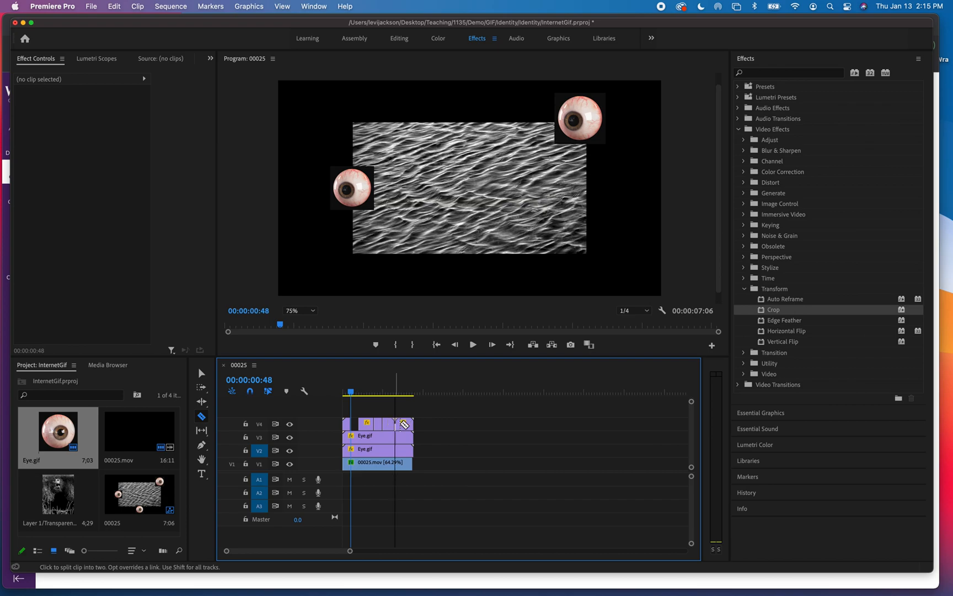
pyautogui.click(402, 424)
pyautogui.press('v')
pyautogui.click(377, 423)
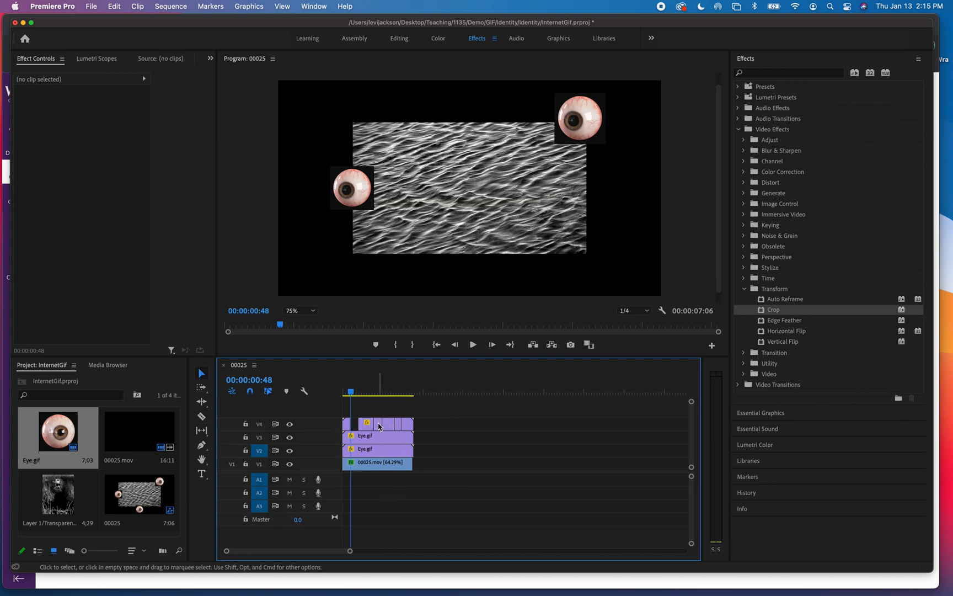
pyautogui.press('Delete')
pyautogui.click(399, 425)
pyautogui.press('Delete')
# Split the V3 Eye.gif clip at 00:00:00:48 and delete the part before the cut
pyautogui.press('c')
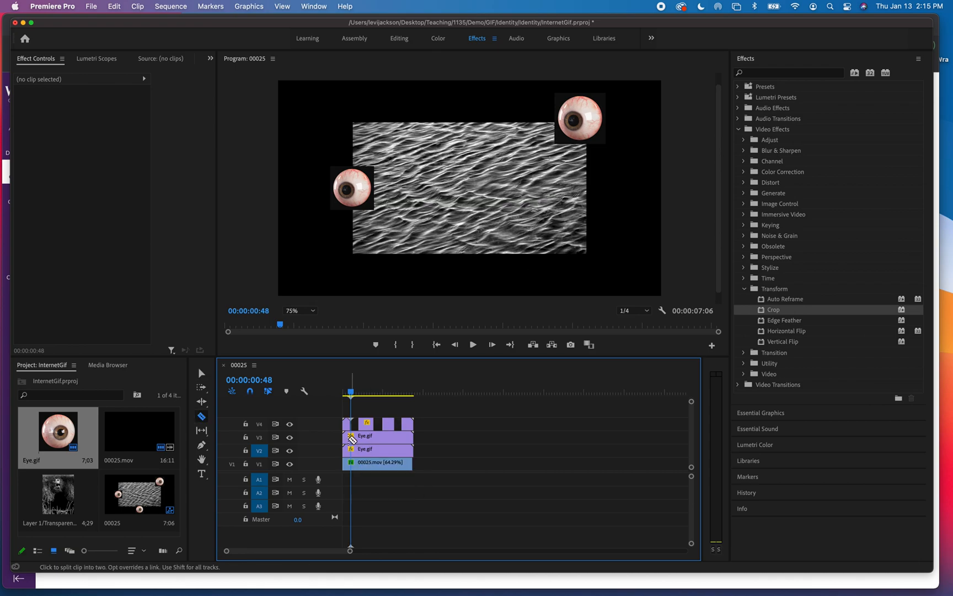
pyautogui.click(352, 437)
pyautogui.press('v')
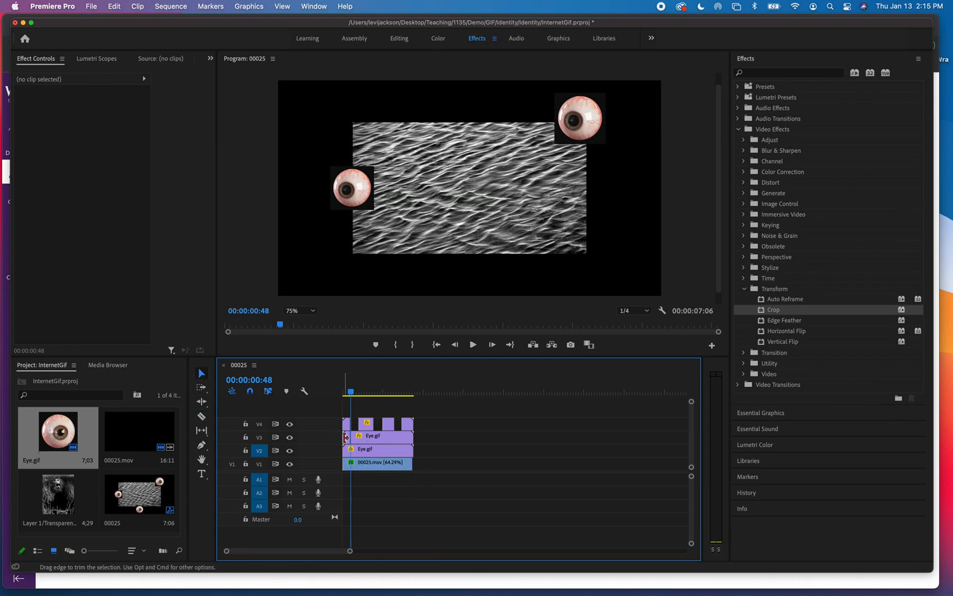
pyautogui.click(345, 439)
pyautogui.press('Delete')
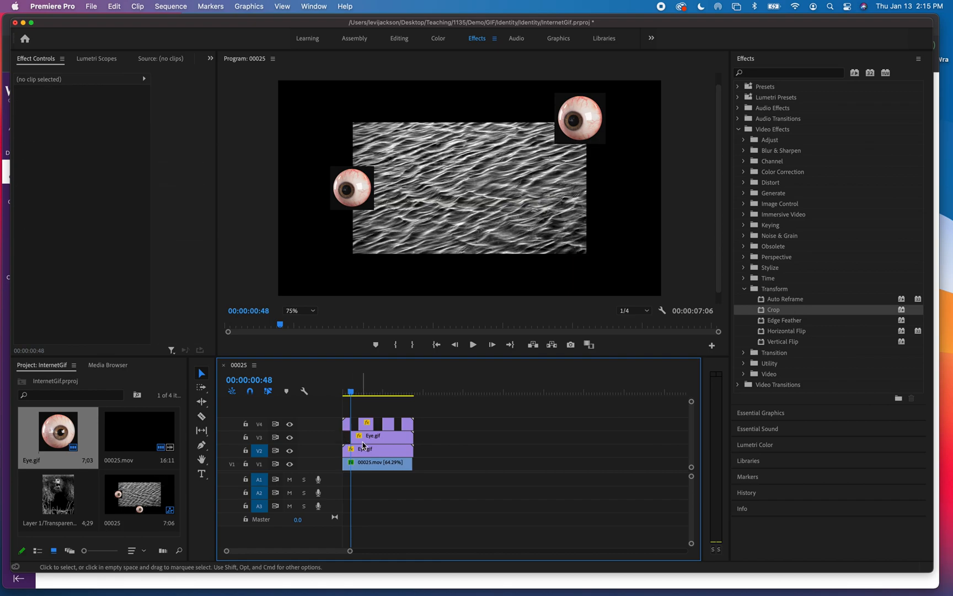
# Razor the V3 Eye.gif clip twice and delete the middle segment, ending the gap where the third V4 segment starts
pyautogui.press('c')
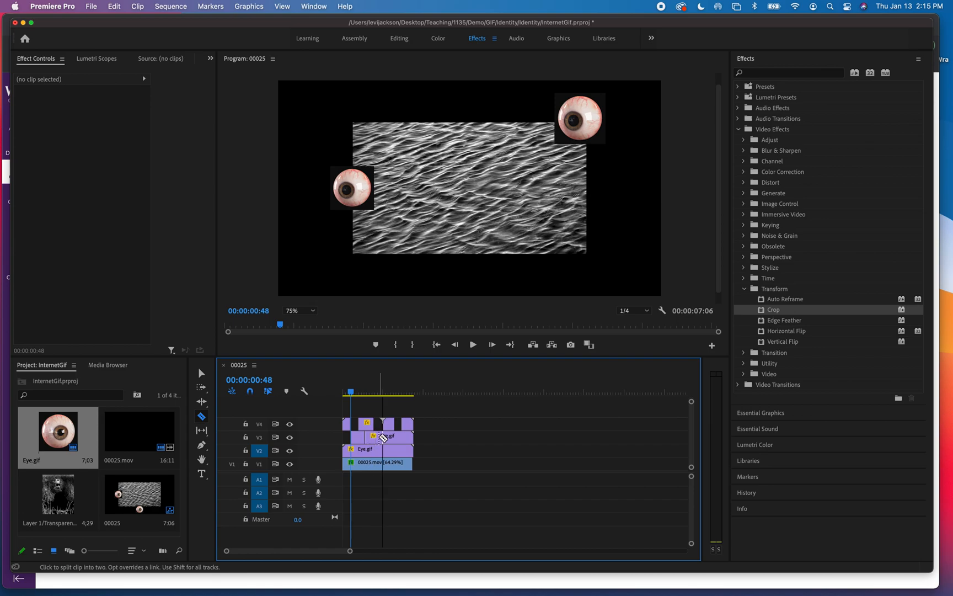
pyautogui.click(386, 437)
pyautogui.press('v')
pyautogui.click(376, 440)
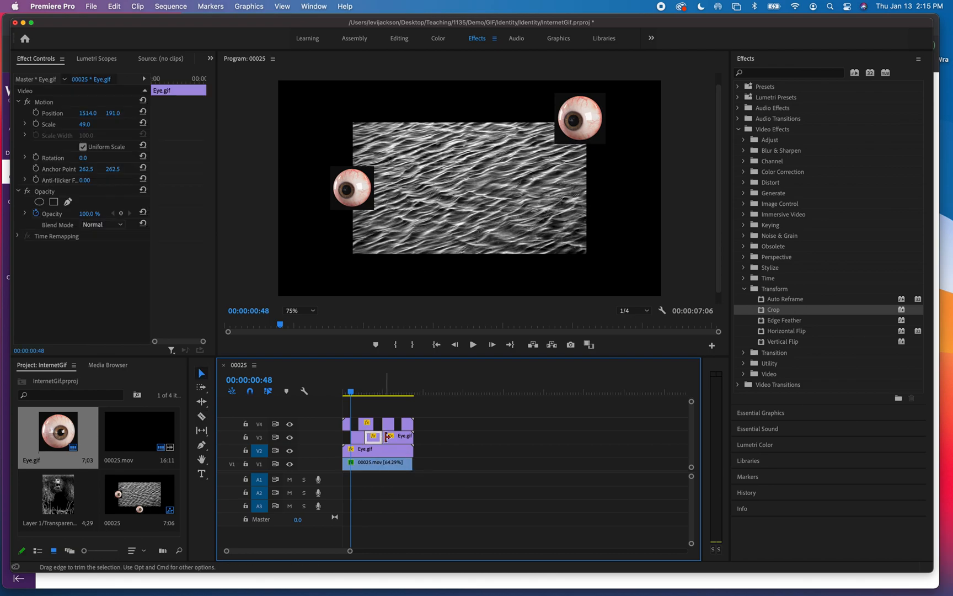
pyautogui.press('Delete')
# Cut the V3 Eye.gif clip near its end and delete the last short segment
pyautogui.press('c')
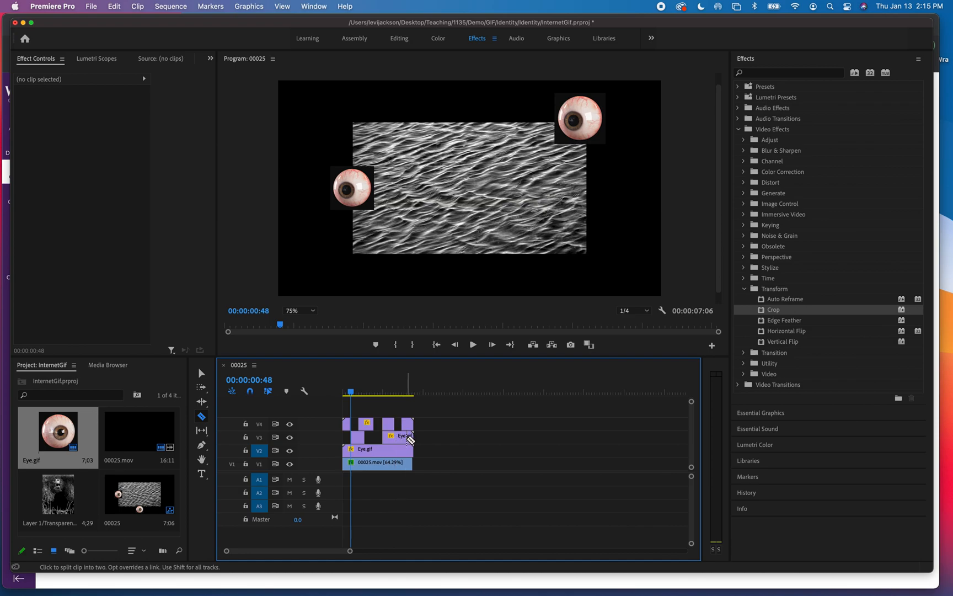
pyautogui.click(407, 438)
pyautogui.press('v')
pyautogui.click(410, 437)
pyautogui.press('Delete')
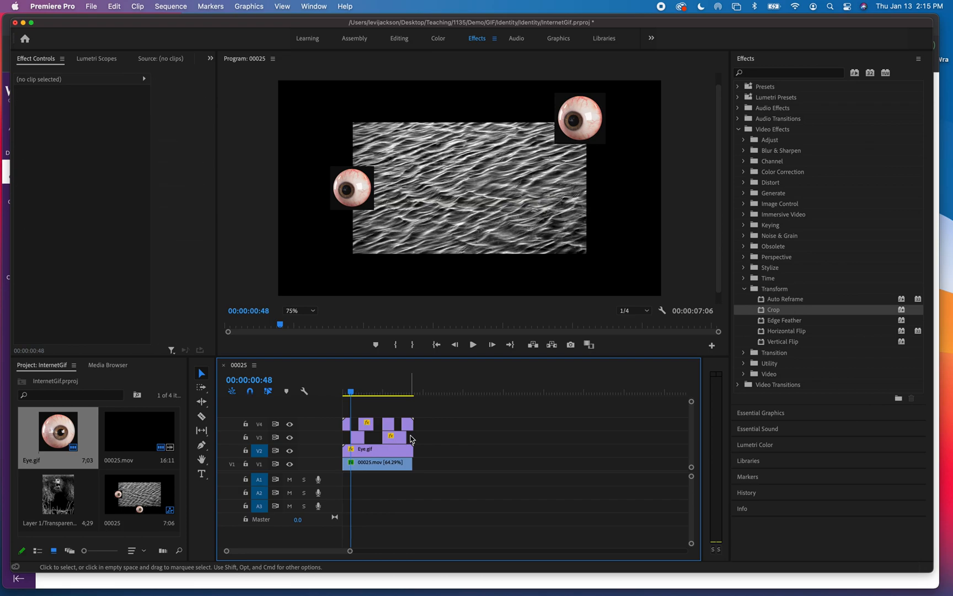
# Cut the V2 Eye.gif clip at 00:00:01:38 and about 38 frames further on, and delete the segment between the cuts
pyautogui.press('c')
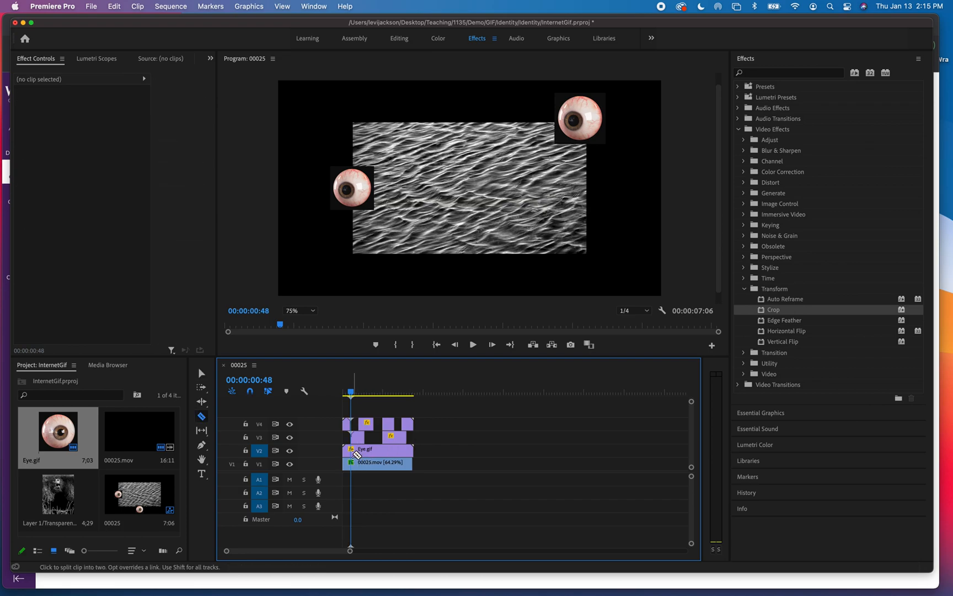
pyautogui.click(359, 450)
pyautogui.click(369, 450)
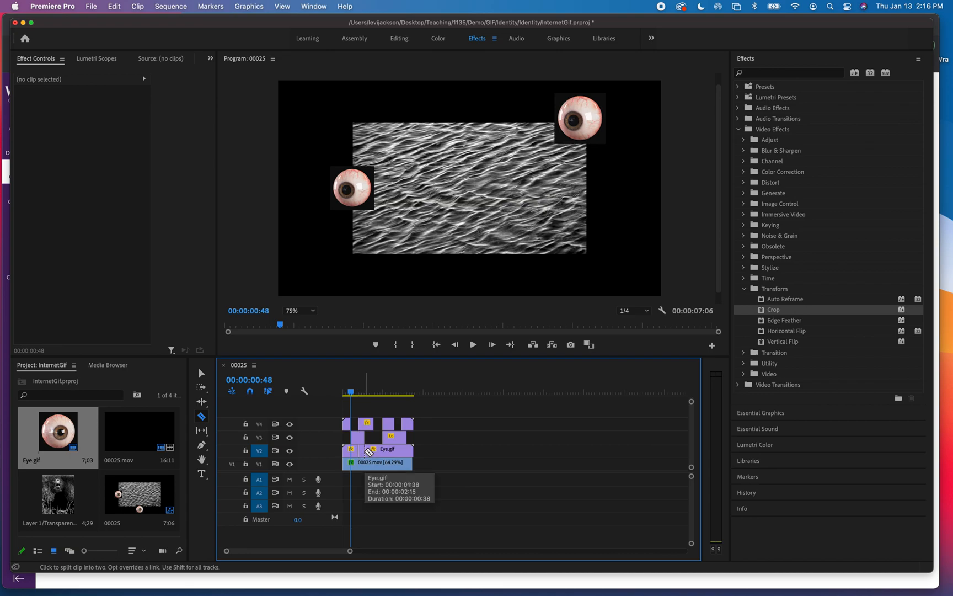
pyautogui.press('v')
pyautogui.click(362, 451)
pyautogui.press('Delete')
# Cut out and delete the V2 Eye.gif segment beneath the third V4 segment, and return the playhead to the sequence start
pyautogui.press('c')
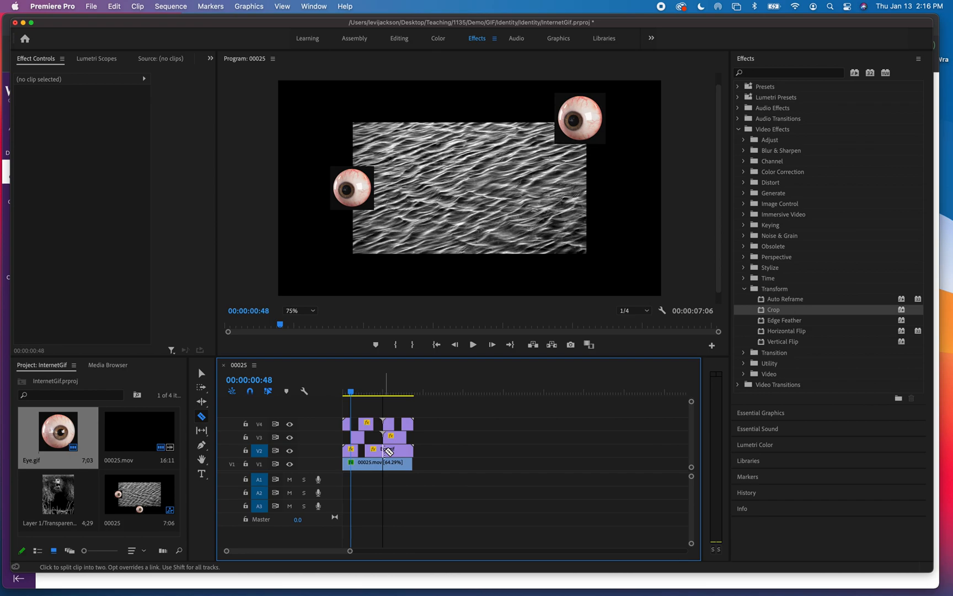
pyautogui.click(386, 450)
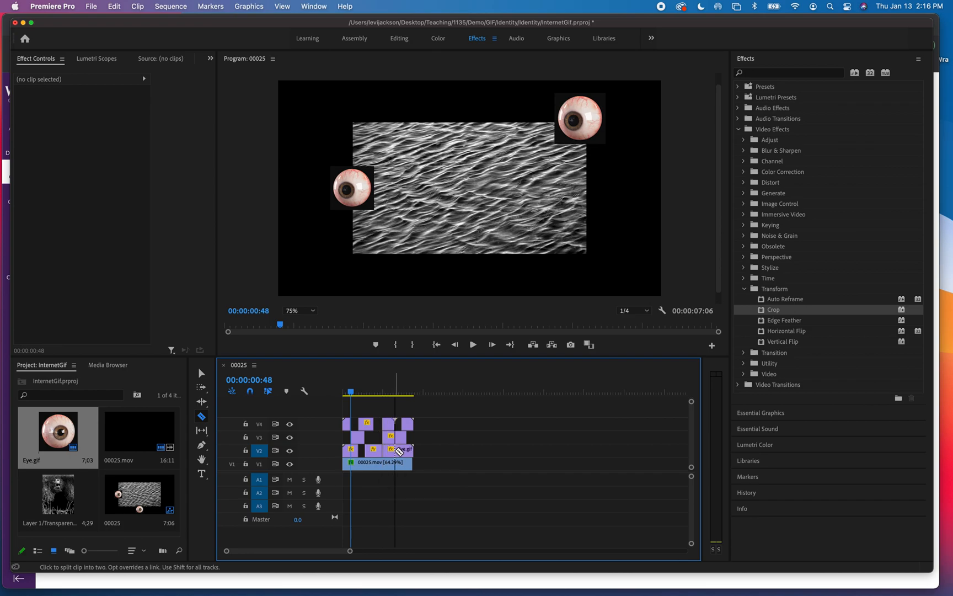
pyautogui.press('v')
pyautogui.click(389, 451)
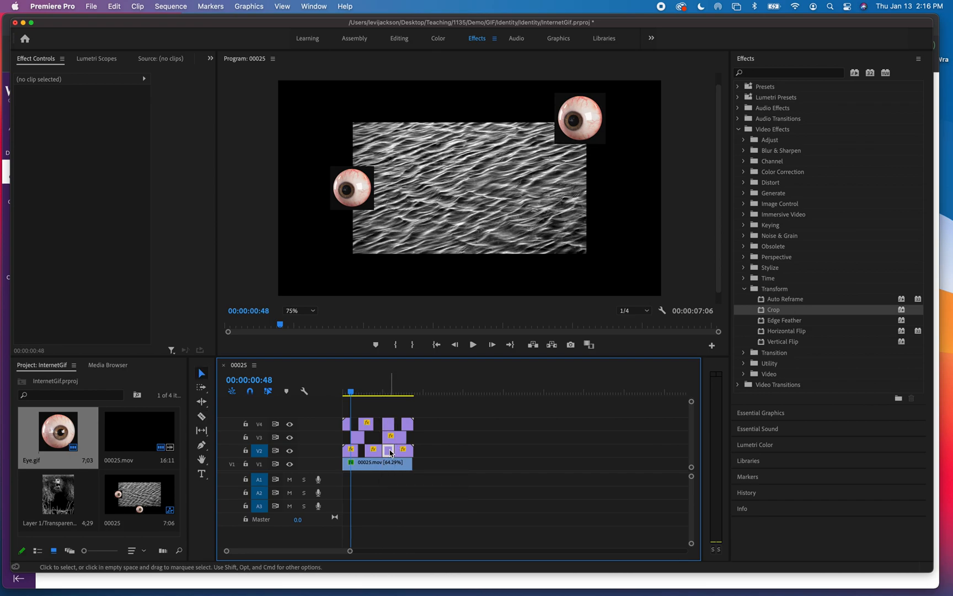
pyautogui.press('Delete')
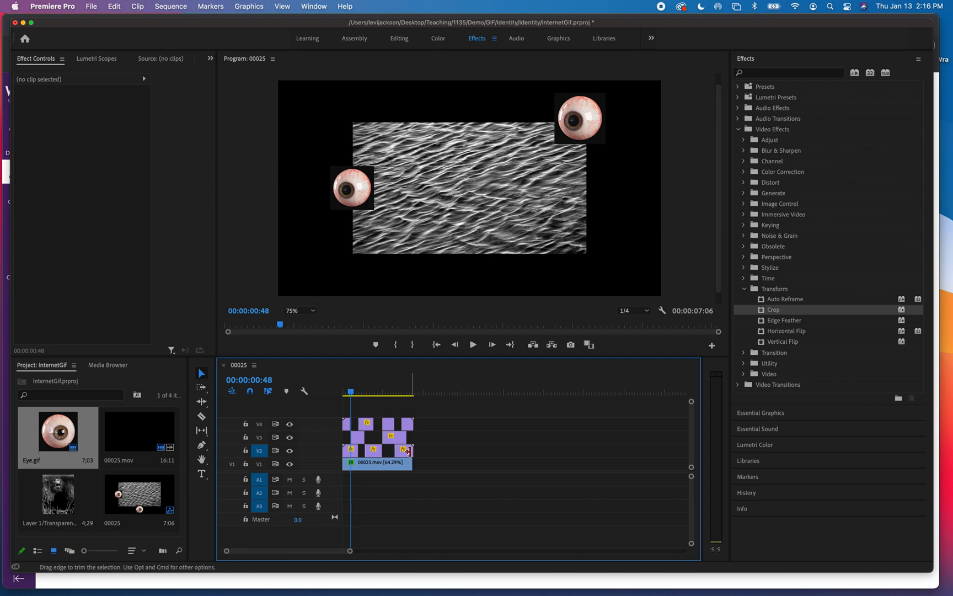
pyautogui.moveTo(351, 394); pyautogui.dragTo(337, 396)
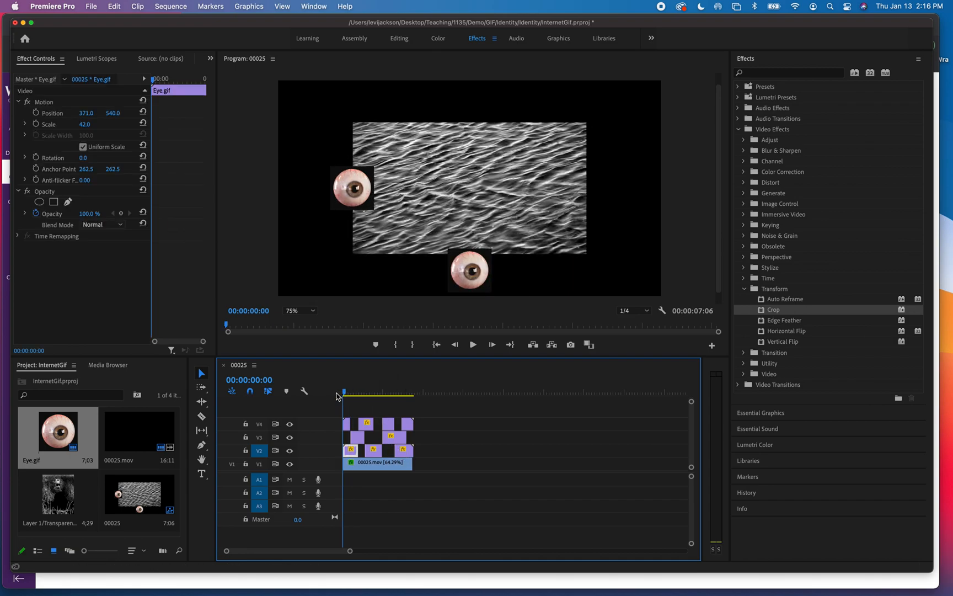
# Play the sequence through to its end and replay its opening to check the eye flashes
pyautogui.press('space')
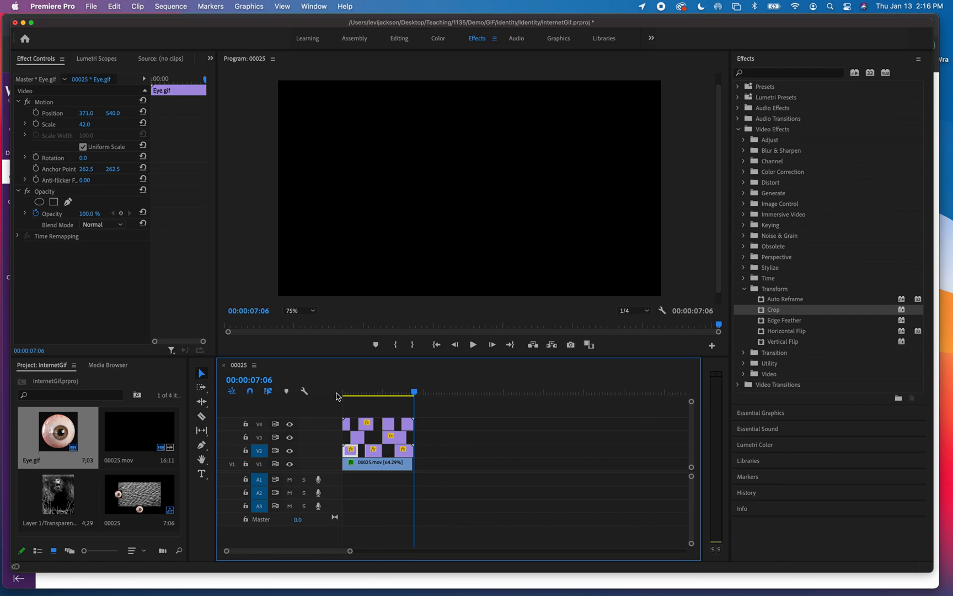
pyautogui.press('space')
pyautogui.press('space')
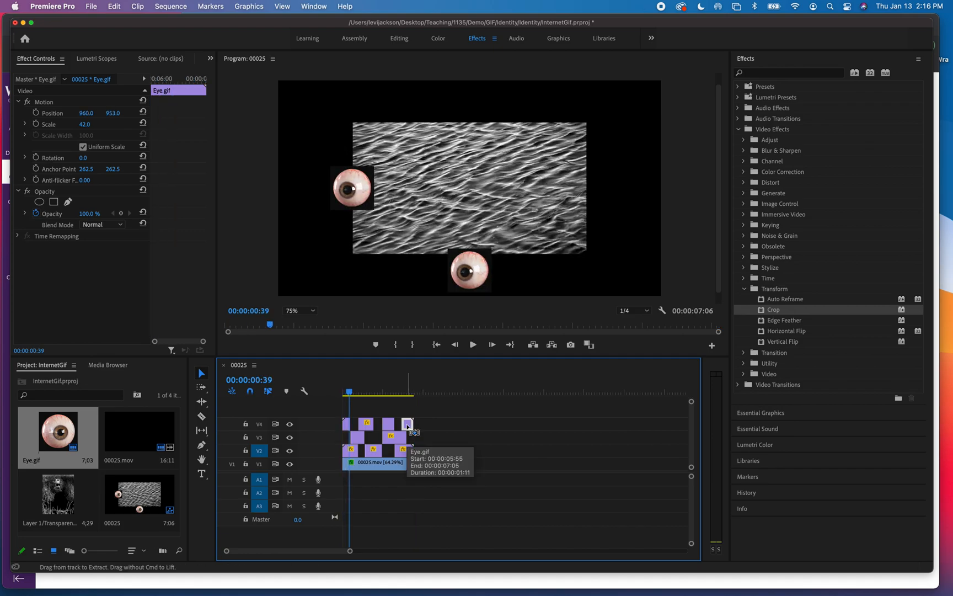
# Copy the last V4 Eye.gif clip and paste four copies onto V2 after the end of the sequence
pyautogui.click(408, 425)
pyautogui.moveTo(350, 396); pyautogui.dragTo(414, 395)
pyautogui.press('super+v')
pyautogui.press('super+v')
pyautogui.press('super+v')
pyautogui.press('super+v')
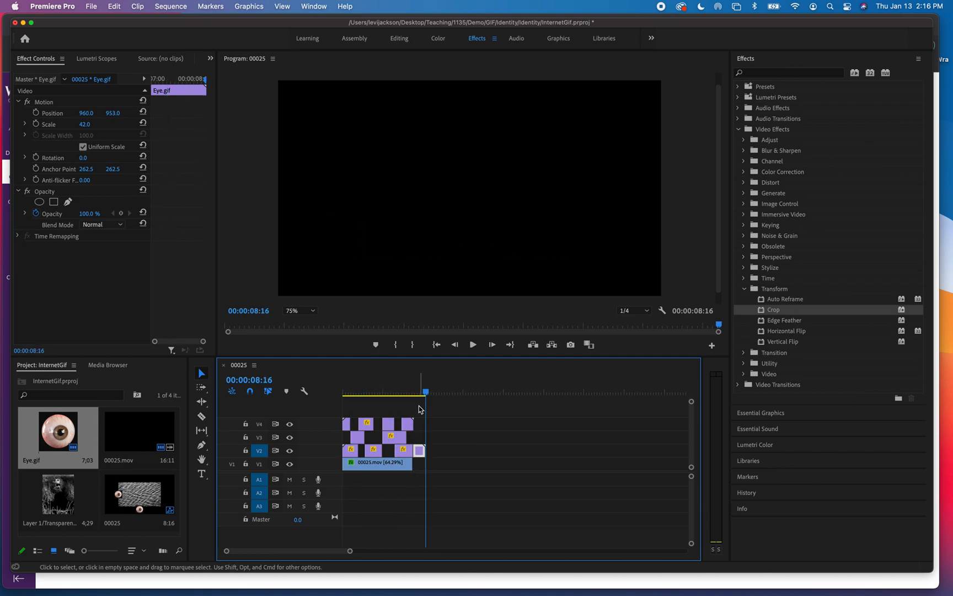
# Offset the positions of the pasted V2 eye copies, setting the second to 953, 953 and the third to 979, 1008
pyautogui.click(422, 450)
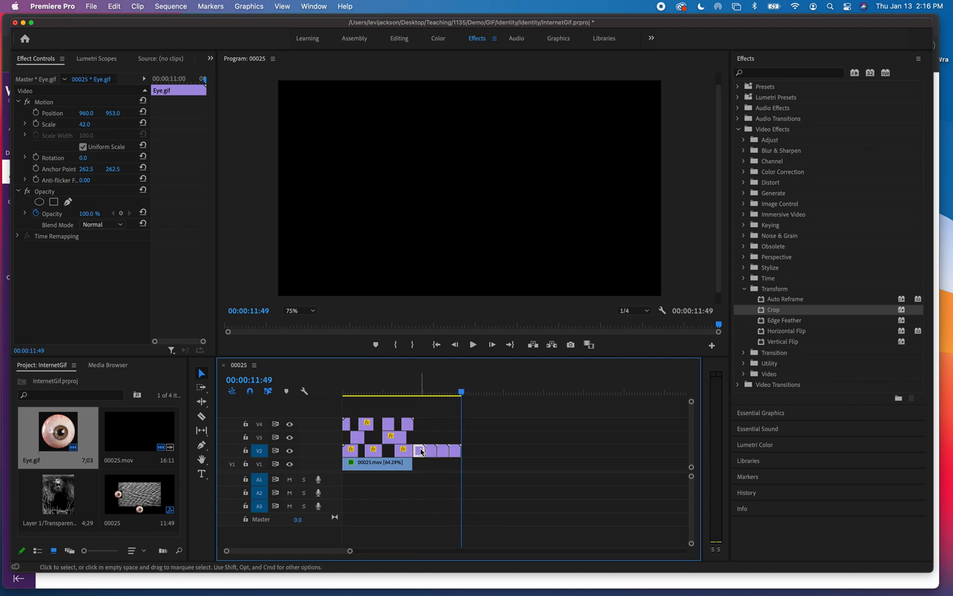
pyautogui.moveTo(88, 115); pyautogui.dragTo(56, 114)
pyautogui.click(432, 450)
pyautogui.moveTo(84, 117); pyautogui.dragTo(80, 117)
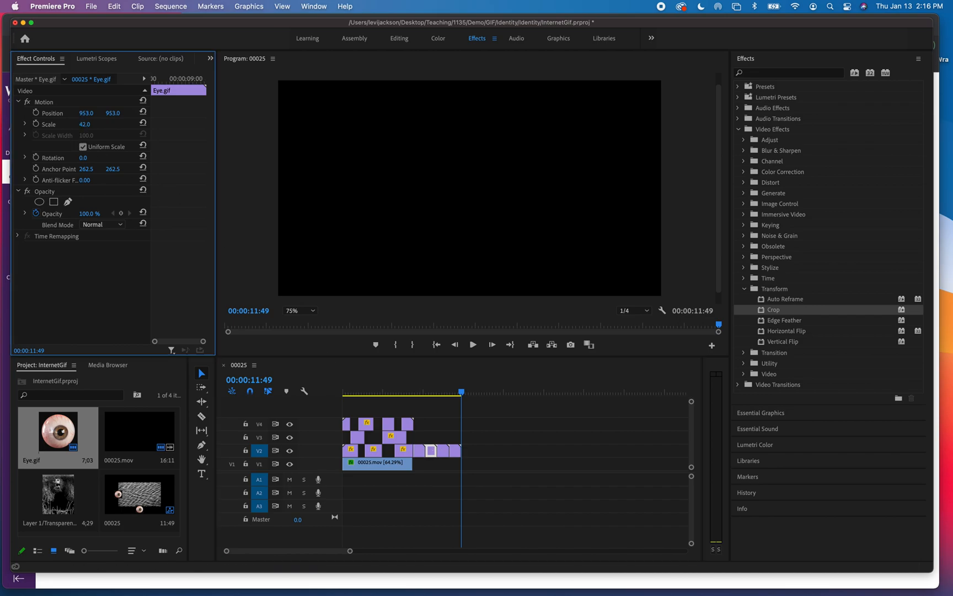
pyautogui.click(443, 450)
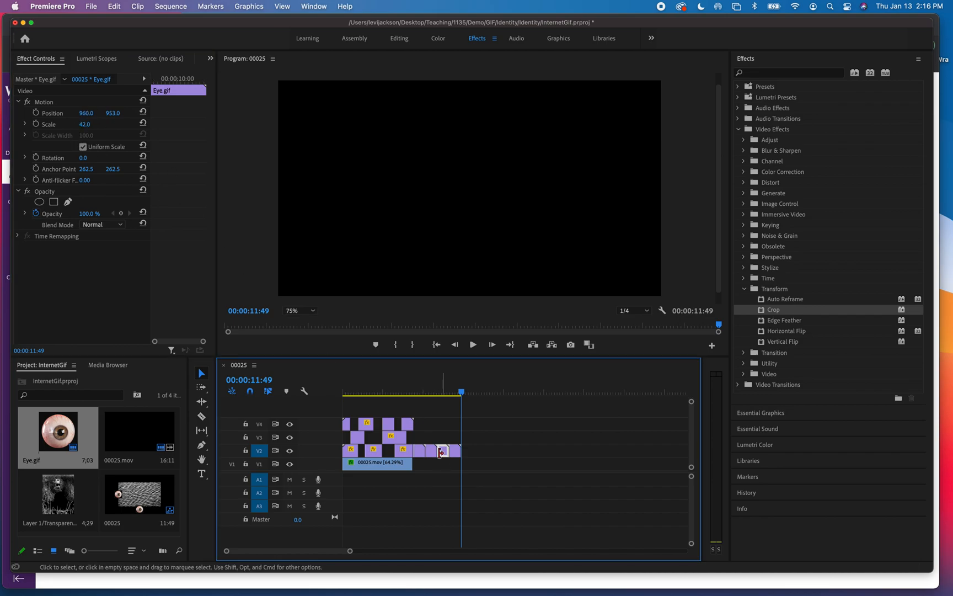
pyautogui.moveTo(111, 113); pyautogui.dragTo(89, 116)
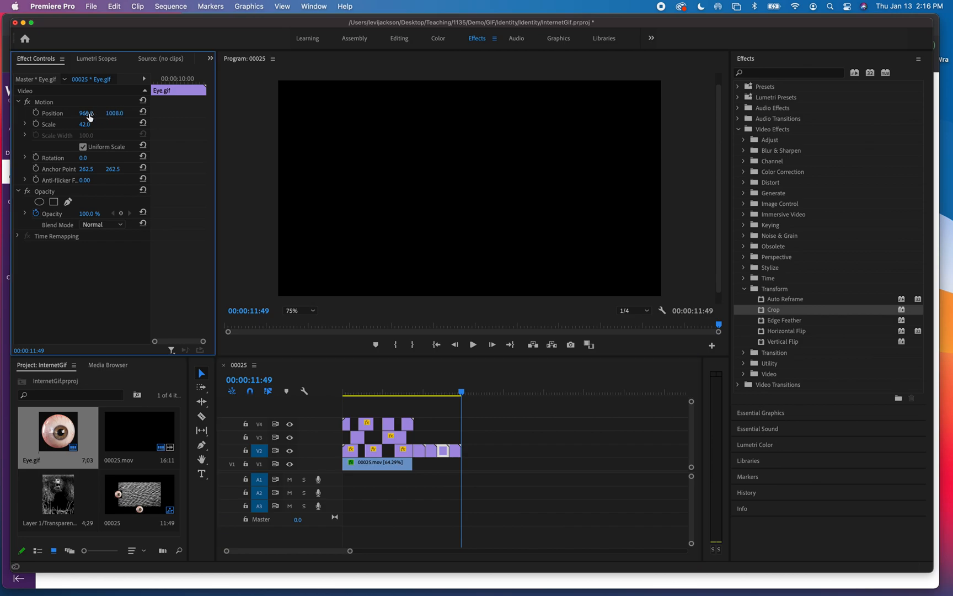
pyautogui.click(455, 450)
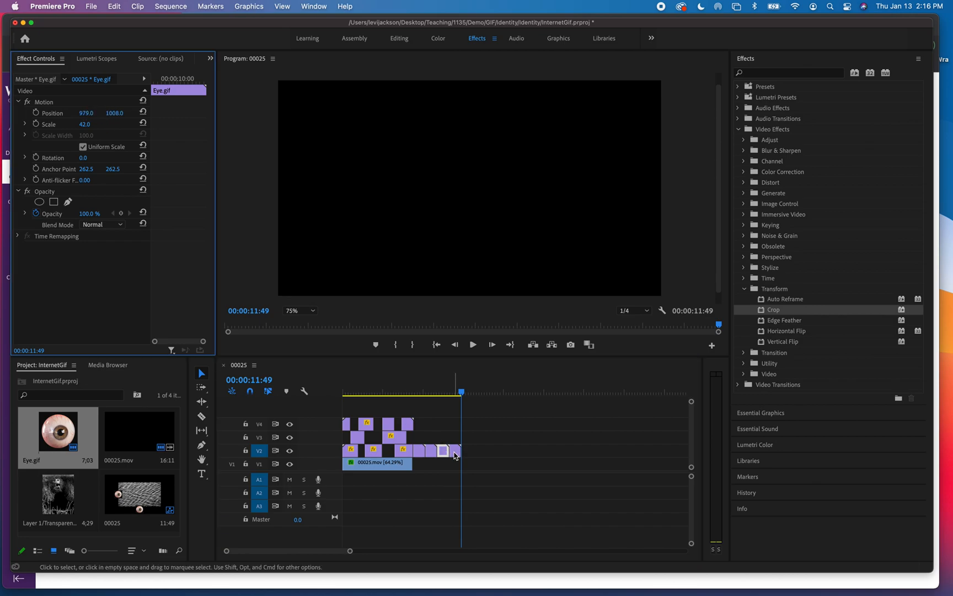
# Delete the four pasted eye copies from the end of V2 and play the sequence to check it
pyautogui.moveTo(464, 395); pyautogui.dragTo(395, 395)
pyautogui.press('space')
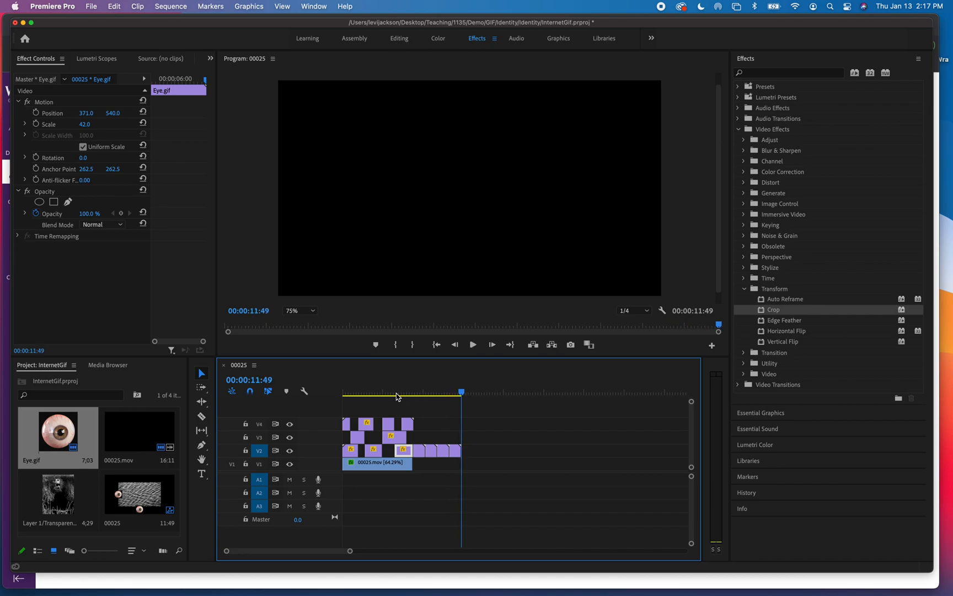
pyautogui.press('space')
pyautogui.moveTo(465, 466); pyautogui.dragTo(425, 442)
pyautogui.press('Delete')
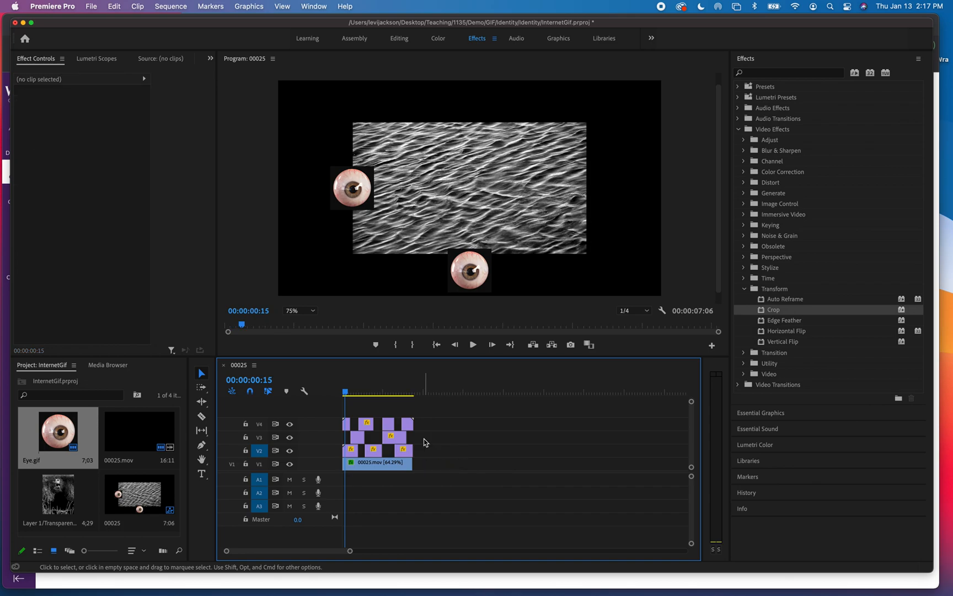
pyautogui.press('space')
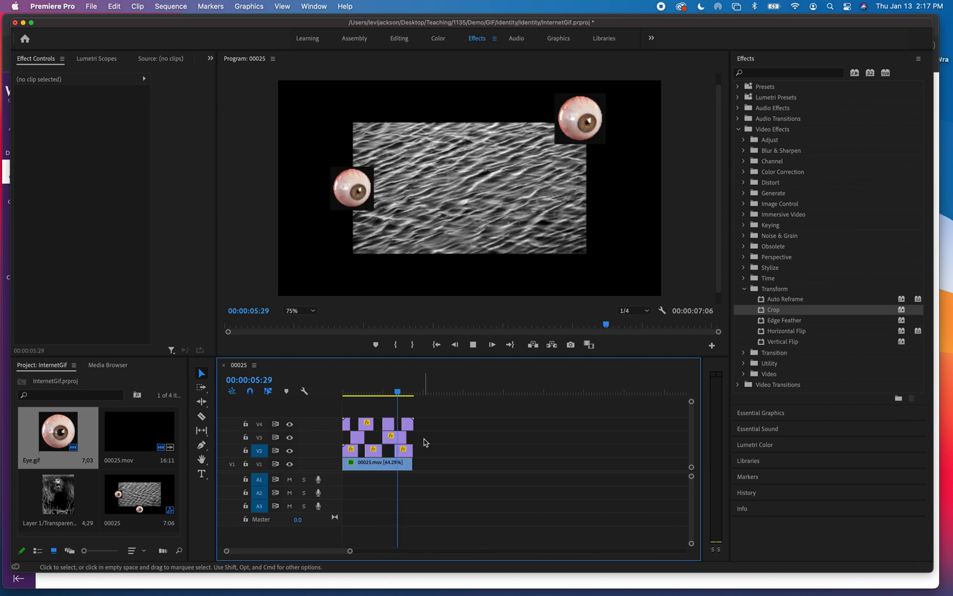
pyautogui.press('space')
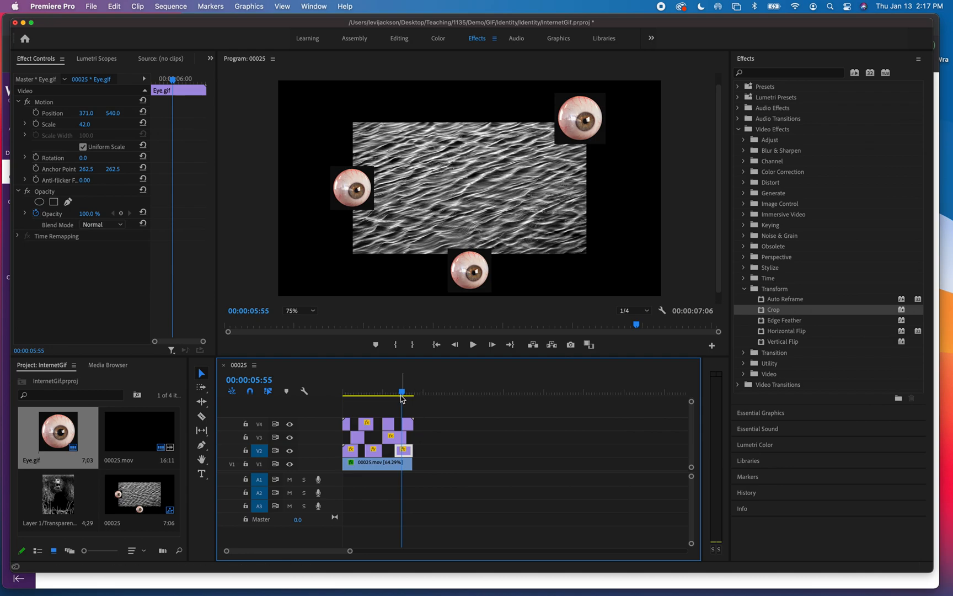
# Create a 1920 × 1080 color matte in dark red AE1515 and name it Red
pyautogui.click(70, 9)
pyautogui.moveTo(91, 8)
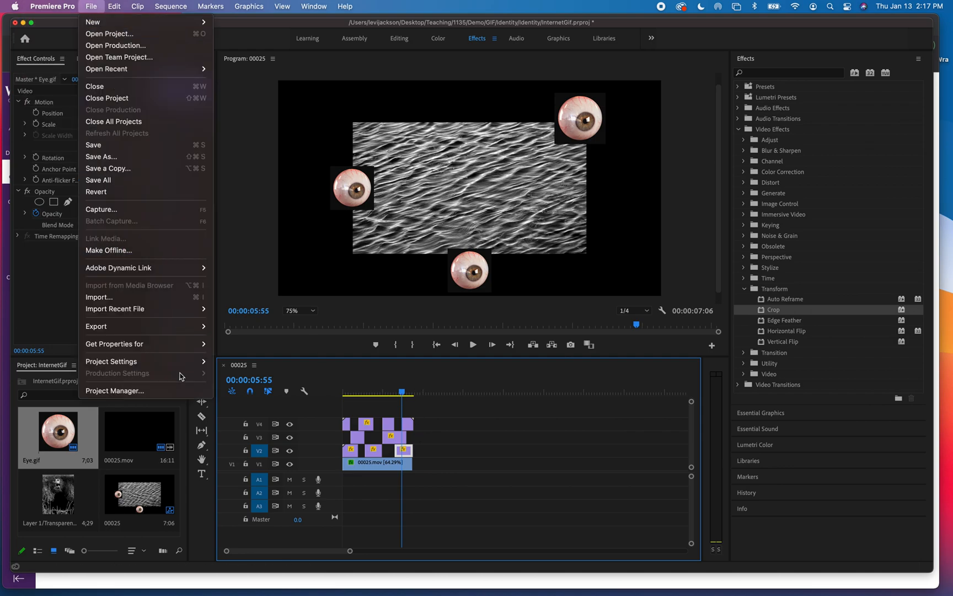
pyautogui.moveTo(173, 333)
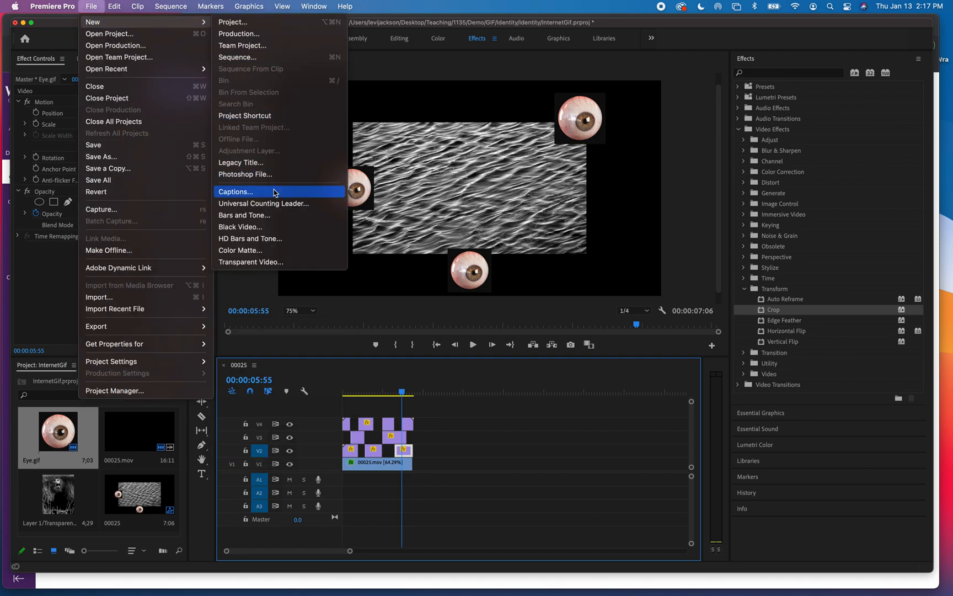
pyautogui.click(283, 250)
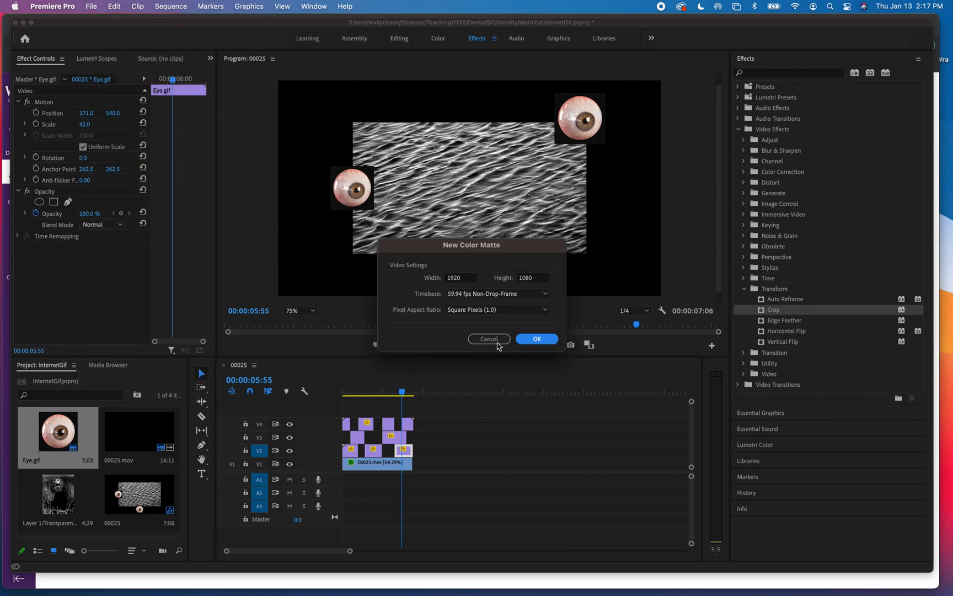
pyautogui.click(522, 339)
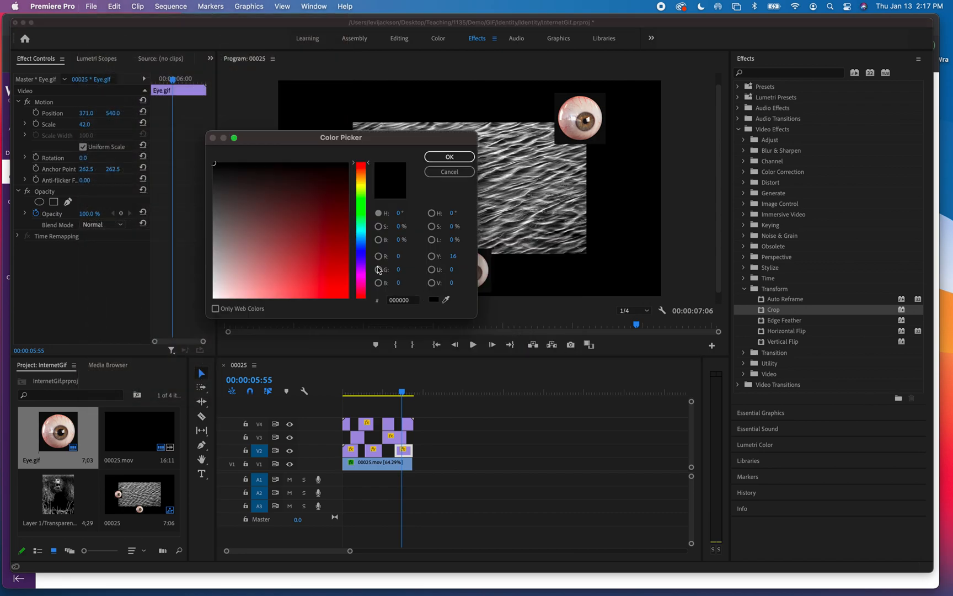
pyautogui.click(332, 254)
pyautogui.click(449, 158)
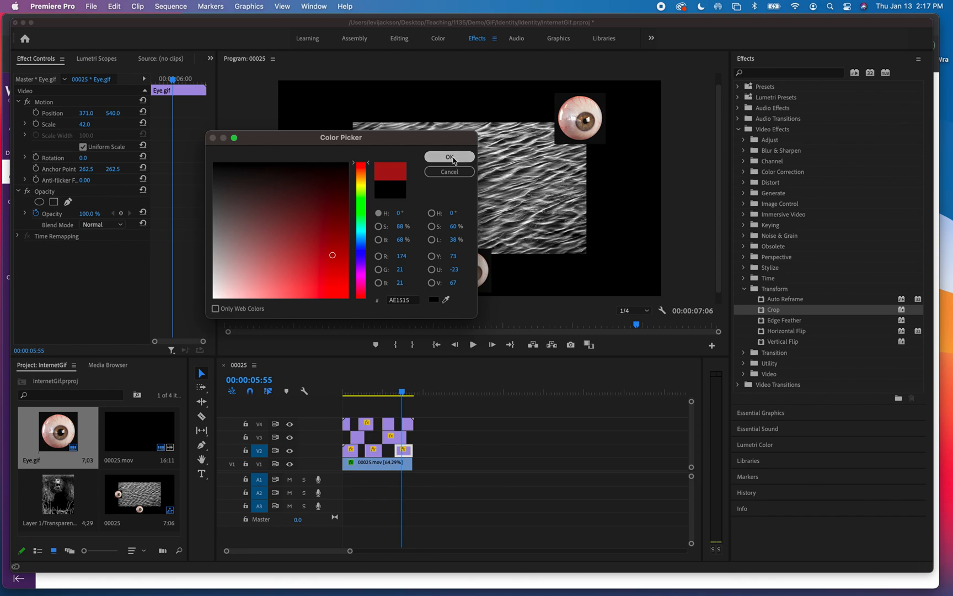
pyautogui.write('Red')
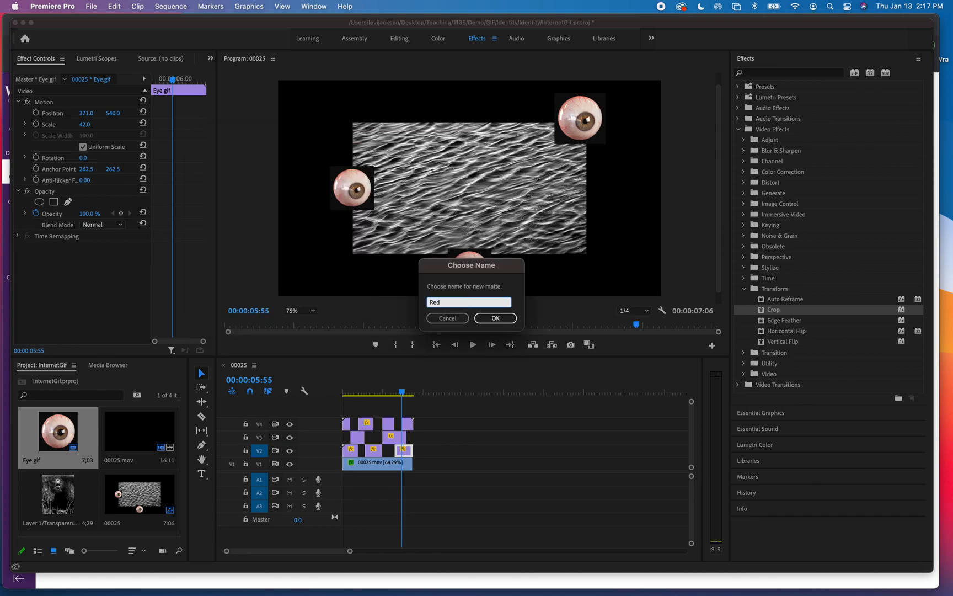
pyautogui.click(496, 318)
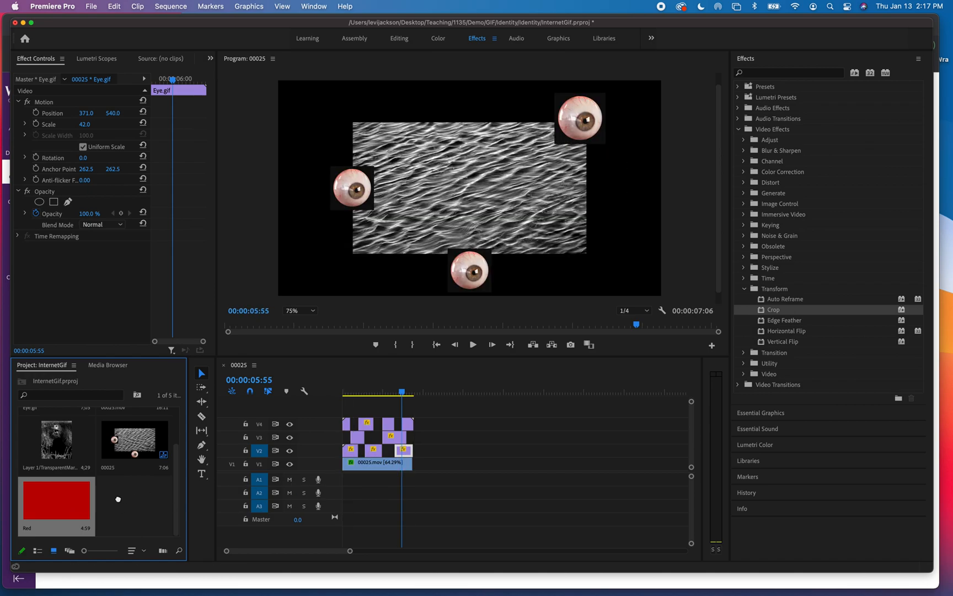
# Add a video track above V4 and place the Red matte on V5 near the start of the sequence
pyautogui.rightClick(307, 428)
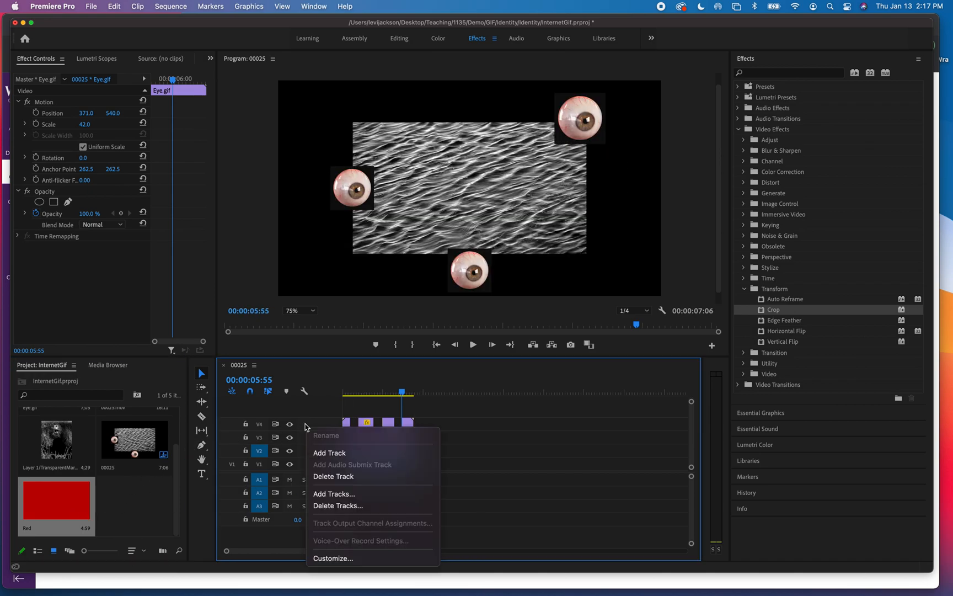
pyautogui.click(335, 456)
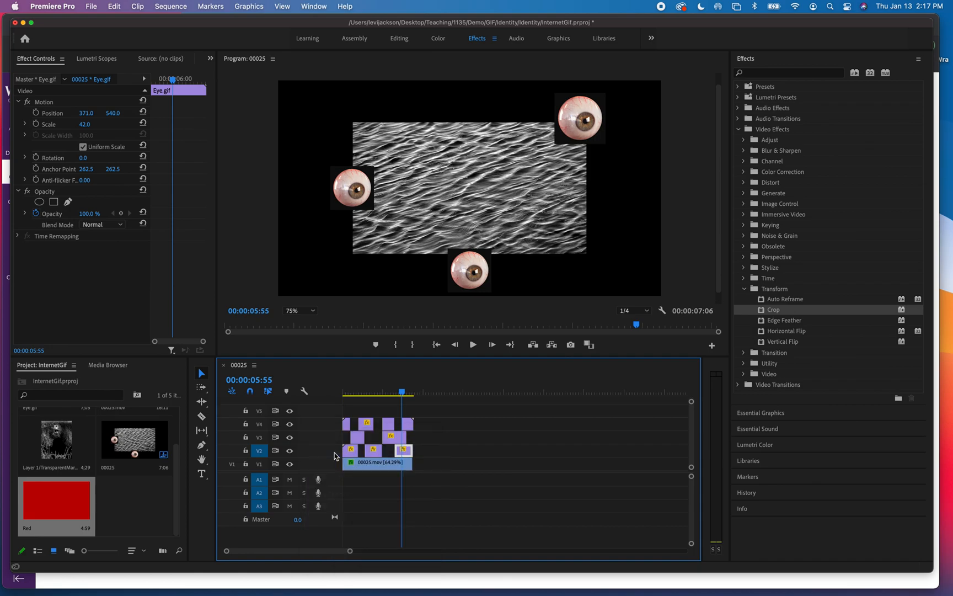
pyautogui.moveTo(62, 500); pyautogui.dragTo(346, 413)
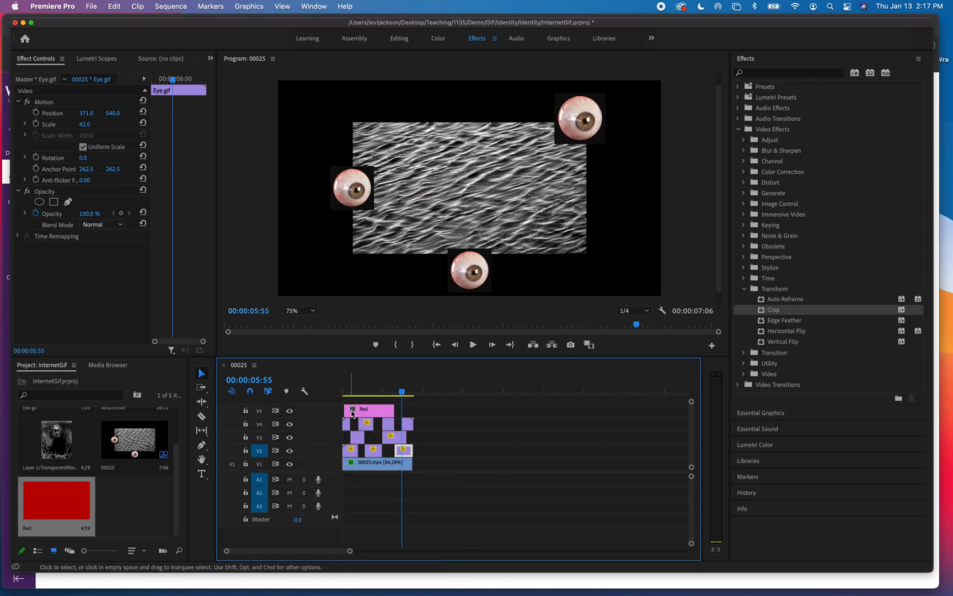
# Scale the Red matte clip on V5 to 33 and rotate it to -50°
pyautogui.moveTo(403, 393); pyautogui.dragTo(380, 392)
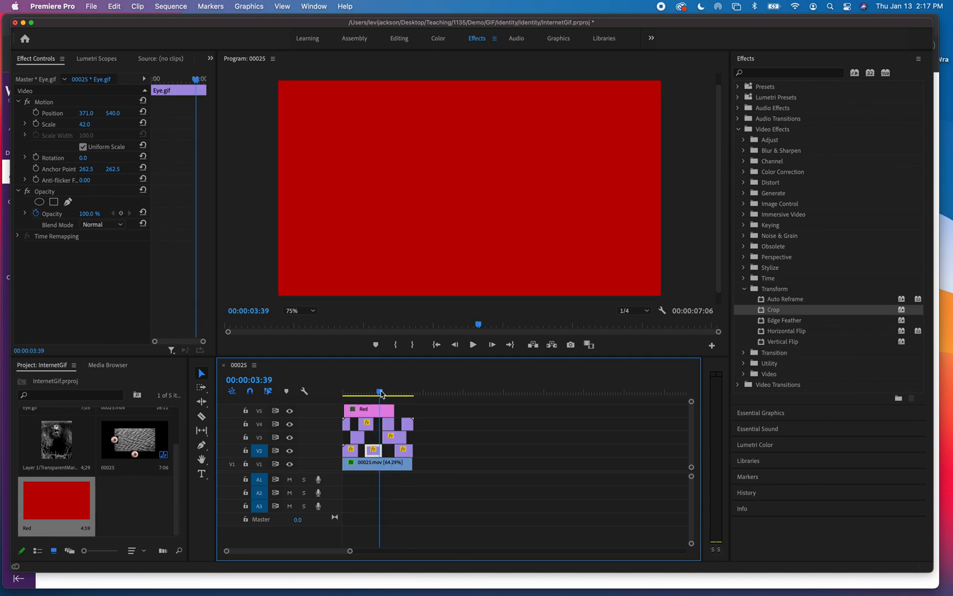
pyautogui.moveTo(86, 125); pyautogui.dragTo(79, 125)
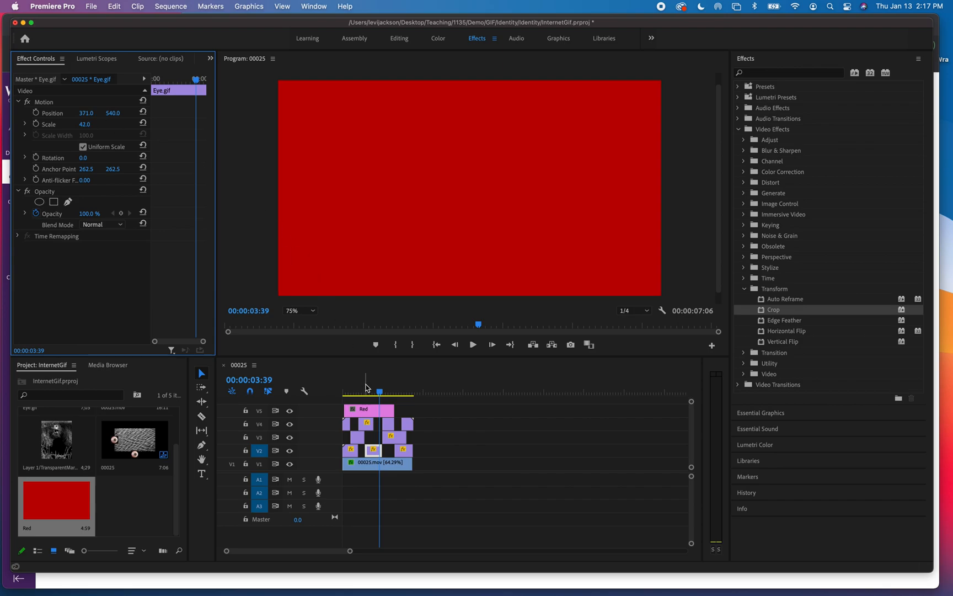
pyautogui.click(377, 393)
pyautogui.click(370, 409)
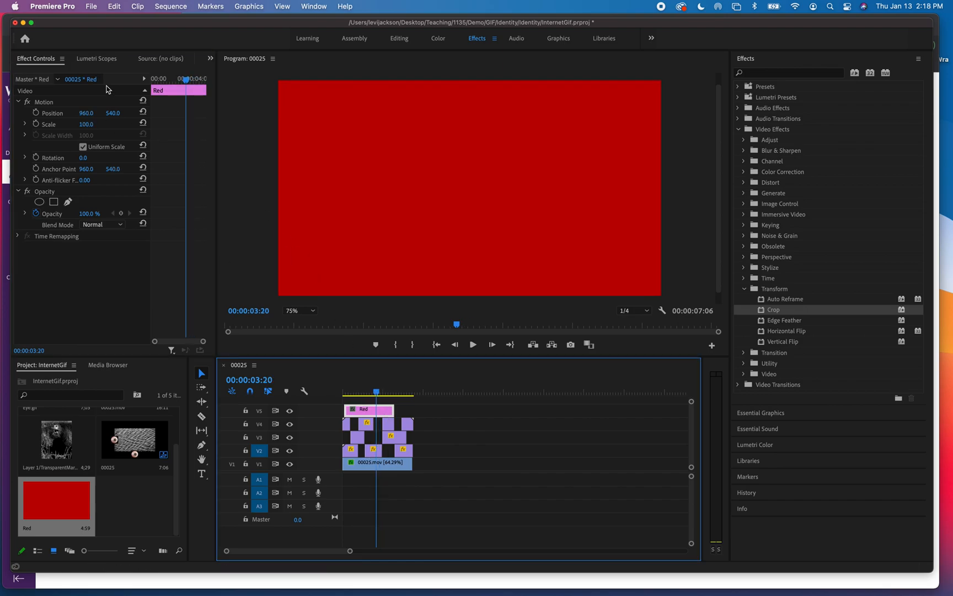
pyautogui.moveTo(86, 124); pyautogui.dragTo(49, 124)
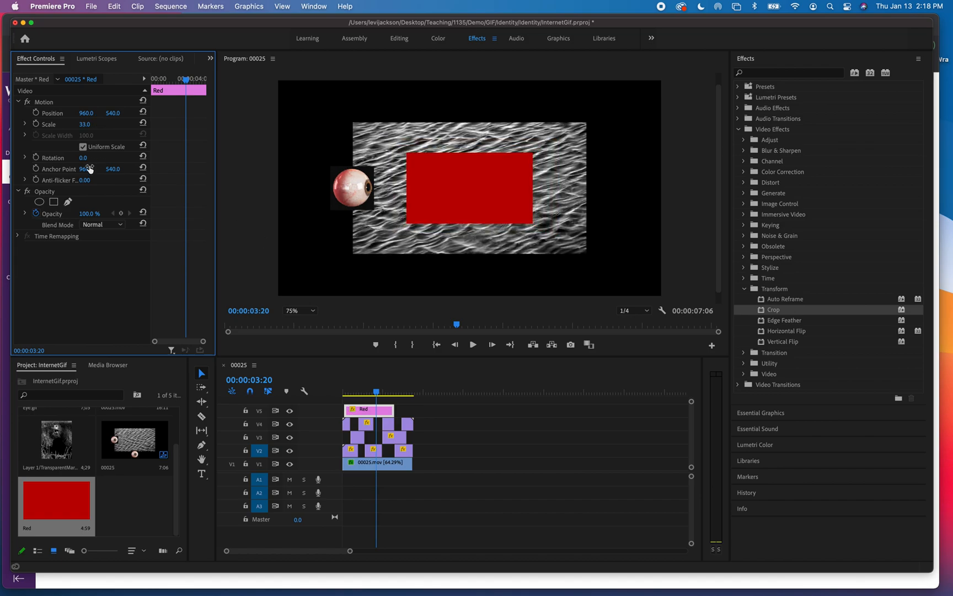
pyautogui.moveTo(86, 158); pyautogui.dragTo(58, 158)
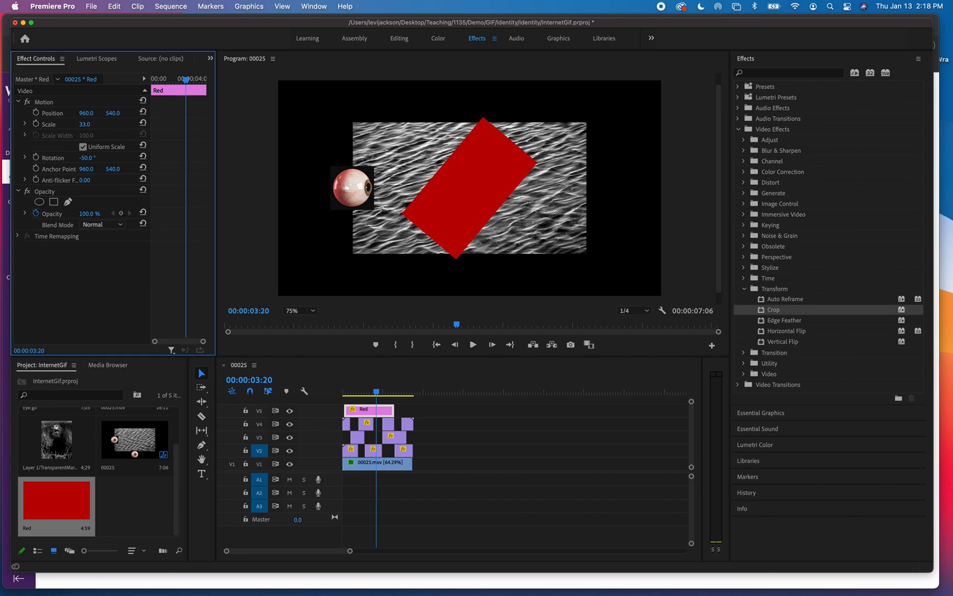
# Set the Red matte clip's position to 1454, 450 so it covers the upper-right part of the water
pyautogui.moveTo(112, 114); pyautogui.dragTo(207, 114)
pyautogui.moveTo(112, 114); pyautogui.dragTo(5, 113)
pyautogui.moveTo(86, 114); pyautogui.dragTo(91, 114)
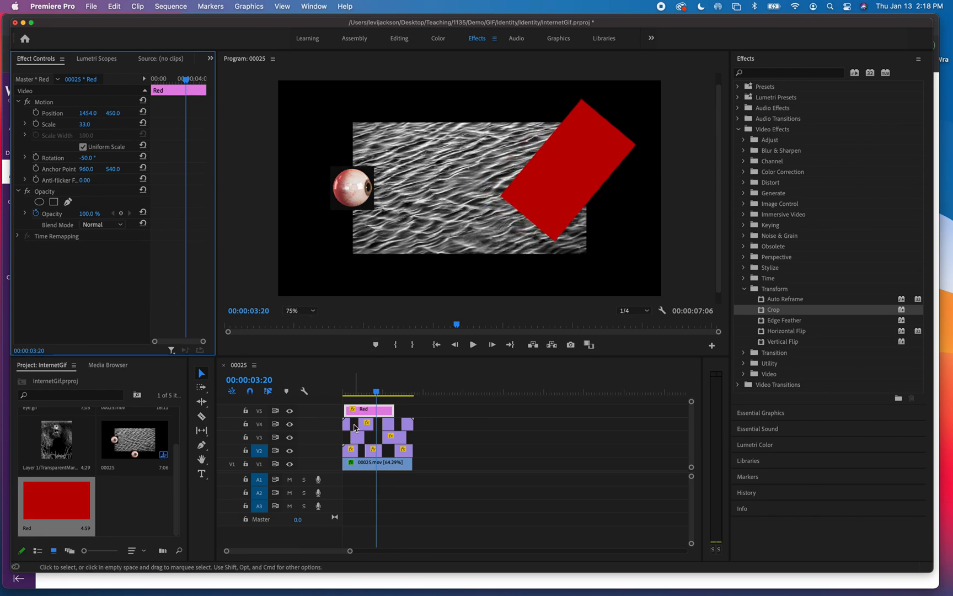
pyautogui.moveTo(76, 493); pyautogui.dragTo(419, 415)
pyautogui.click(448, 415)
pyautogui.press('Delete')
pyautogui.click(381, 415)
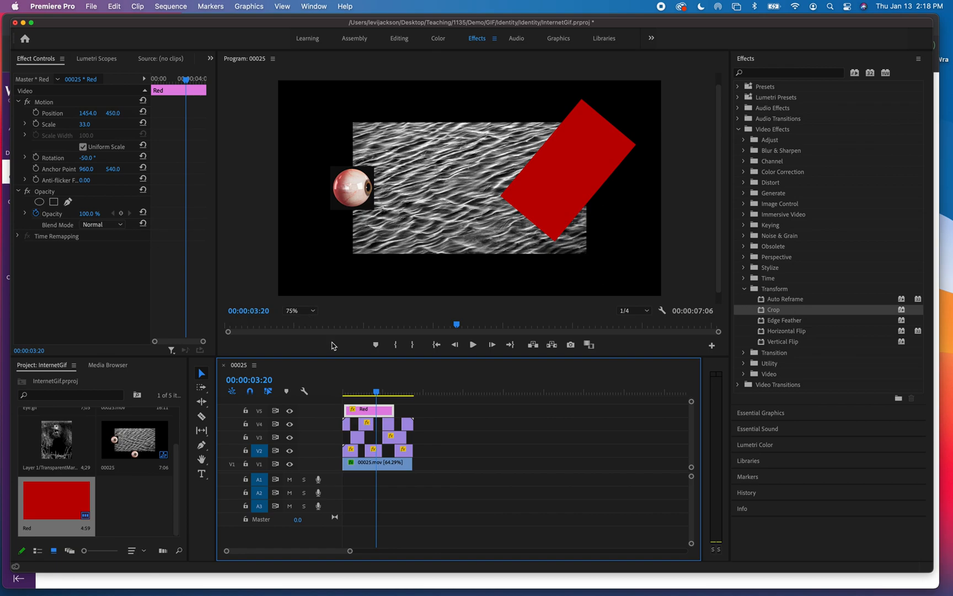
# Razor the Red clip on V5 into four segments and return to the Selection tool
pyautogui.press('x')
pyautogui.hotkey('alt', 'x')
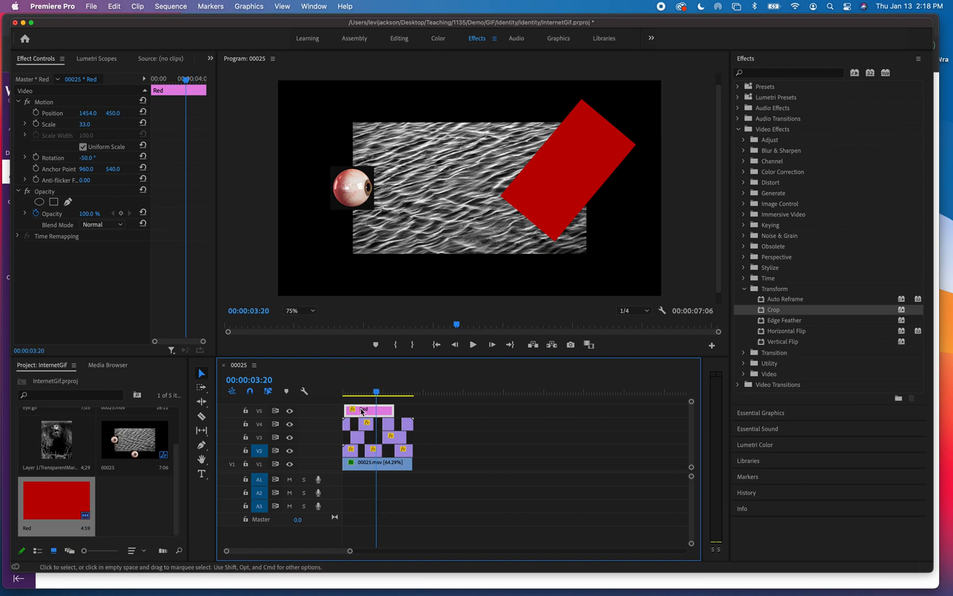
pyautogui.click(360, 411)
pyautogui.click(375, 411)
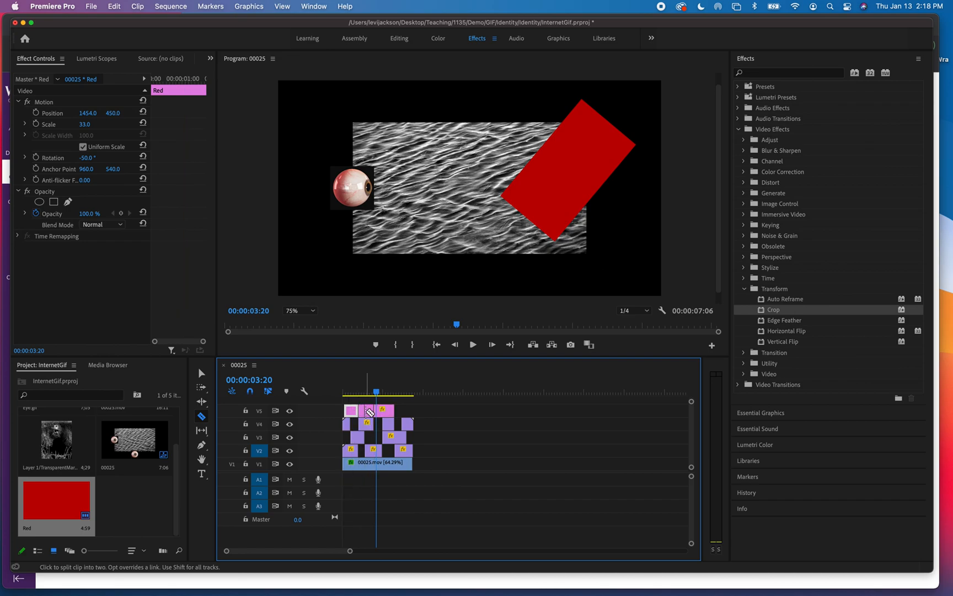
pyautogui.press('v')
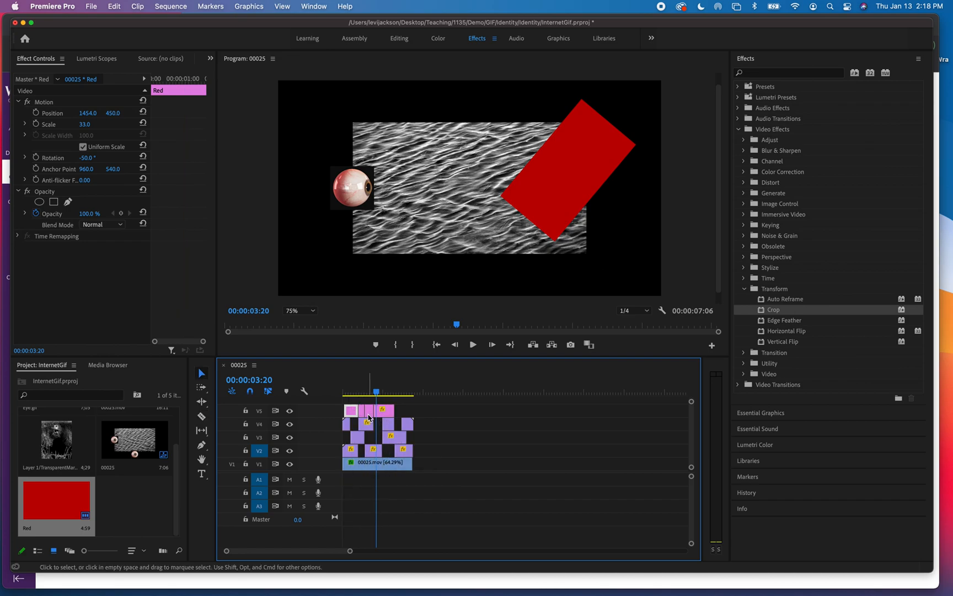
# Move the middle eye clip on V2 to position 844, 1048 and play back the change
pyautogui.click(362, 416)
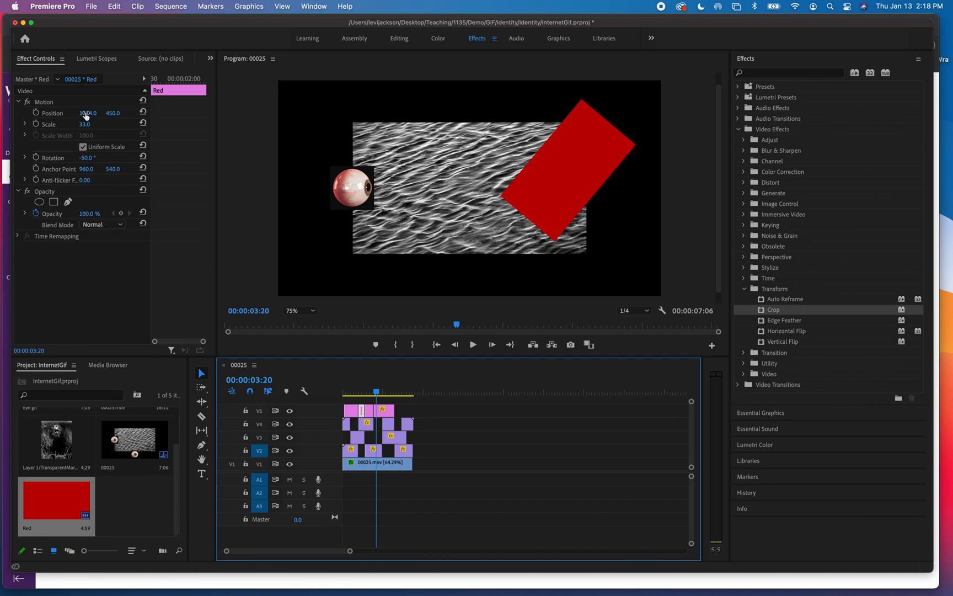
pyautogui.moveTo(376, 395); pyautogui.dragTo(363, 395)
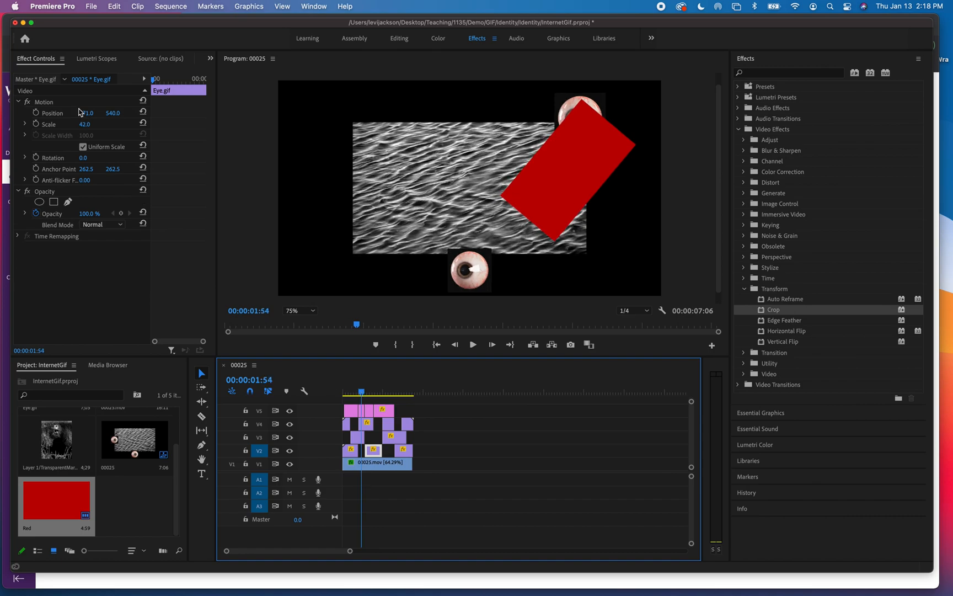
pyautogui.moveTo(86, 113); pyautogui.dragTo(28, 113)
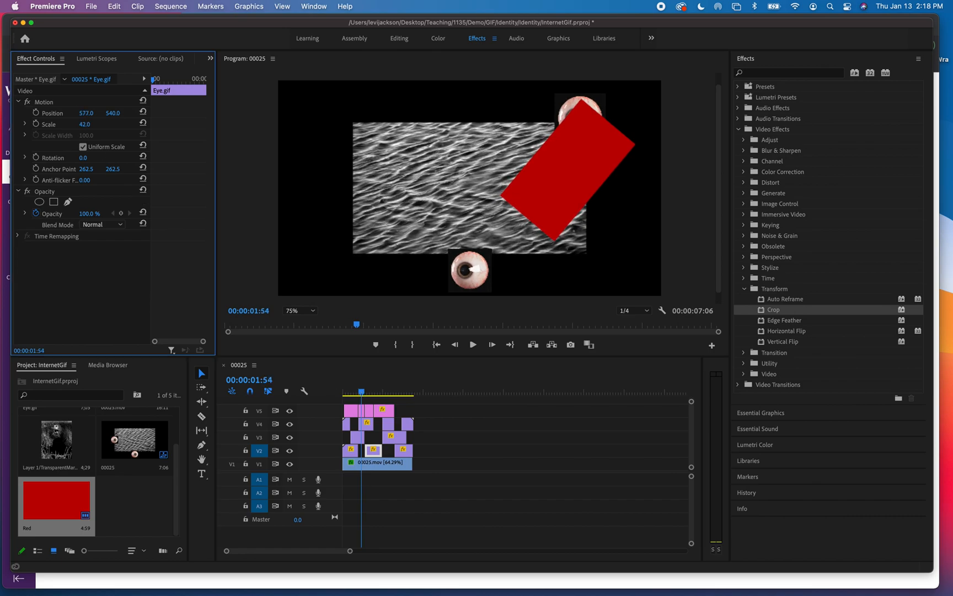
pyautogui.moveTo(86, 113); pyautogui.dragTo(76, 113)
pyautogui.moveTo(112, 113); pyautogui.dragTo(118, 113)
pyautogui.press('space')
pyautogui.press('space')
# Add a V6 video track, move the third Red segment up onto it and try lowering its opacity to 68%
pyautogui.click(370, 411)
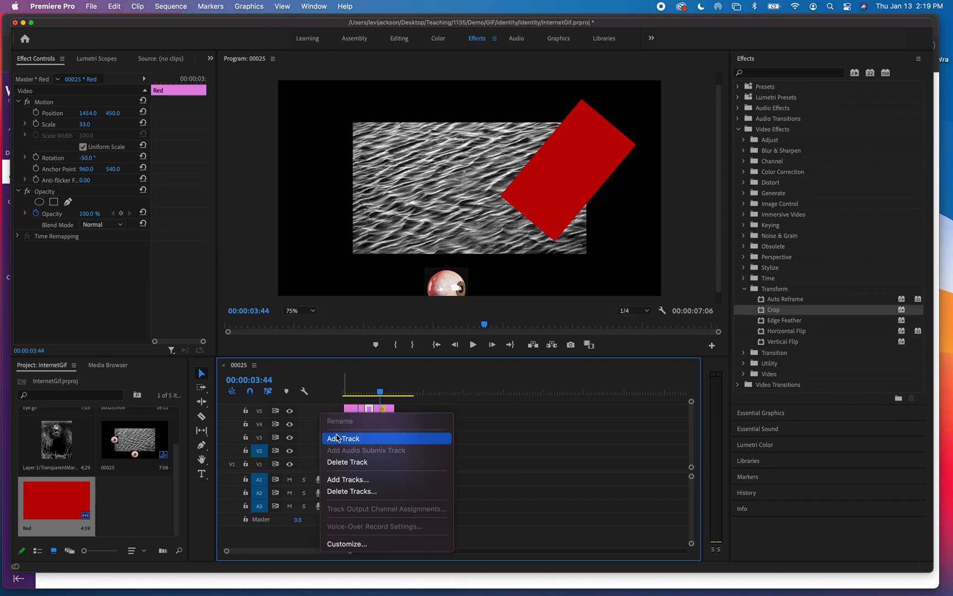
pyautogui.click(338, 438)
pyautogui.scroll(1, 313, 414)
pyautogui.hscroll(1, 312, 414)
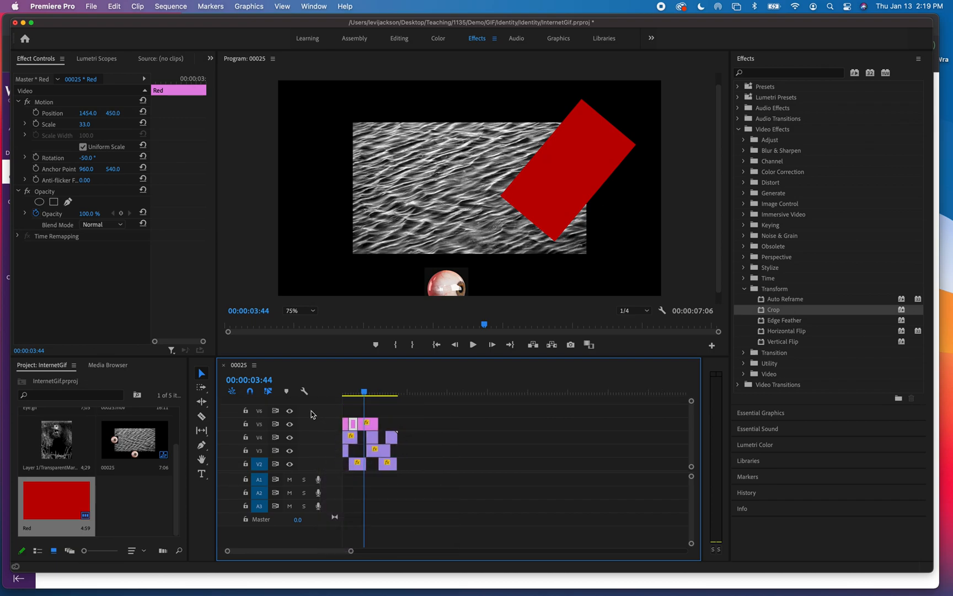
pyautogui.moveTo(353, 425); pyautogui.dragTo(353, 411)
pyautogui.moveTo(92, 213); pyautogui.dragTo(87, 213)
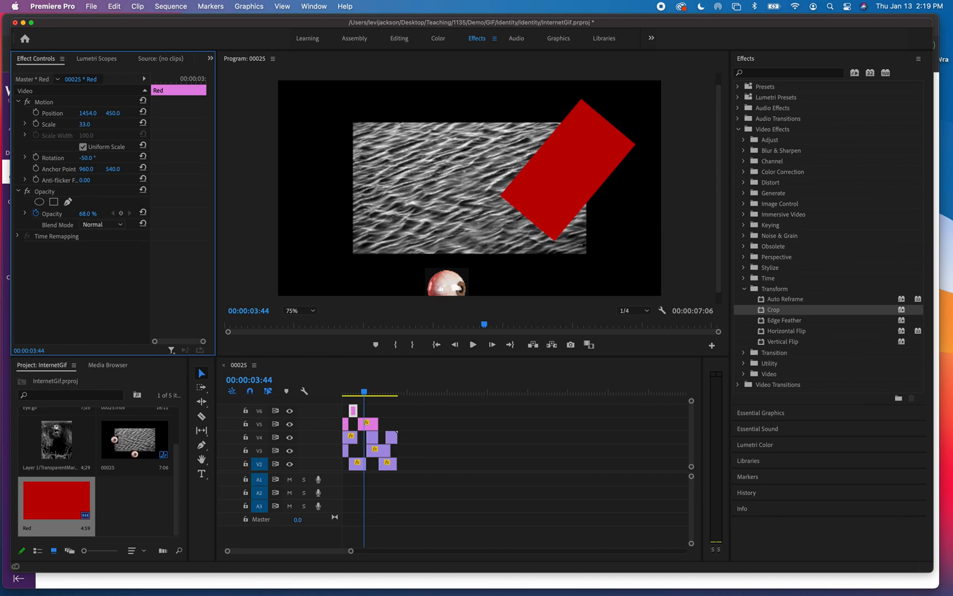
# Scrub and play back the sequence to check how the red segments and eye clips work together
pyautogui.click(354, 395)
pyautogui.moveTo(354, 395); pyautogui.dragTo(352, 394)
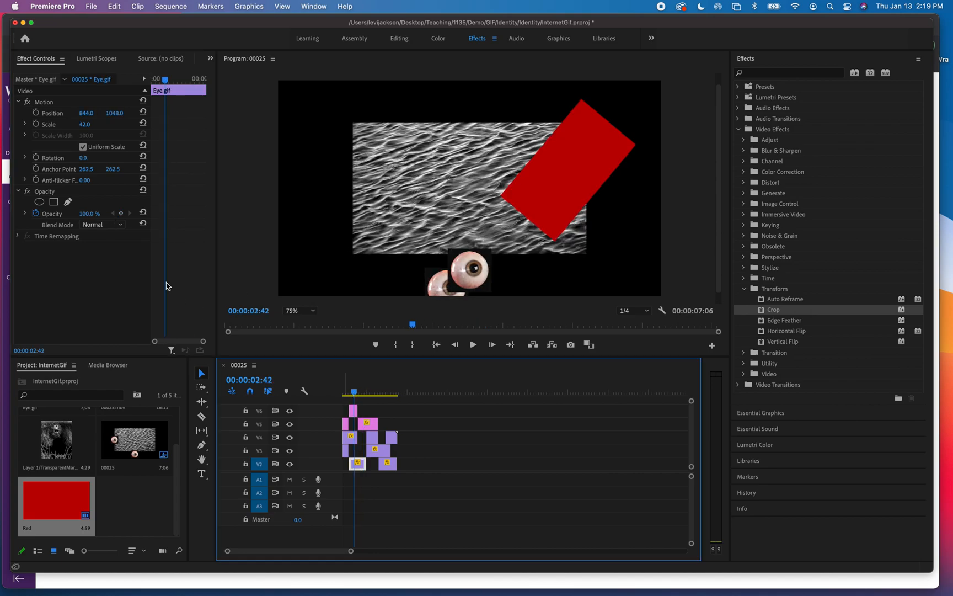
pyautogui.press('space')
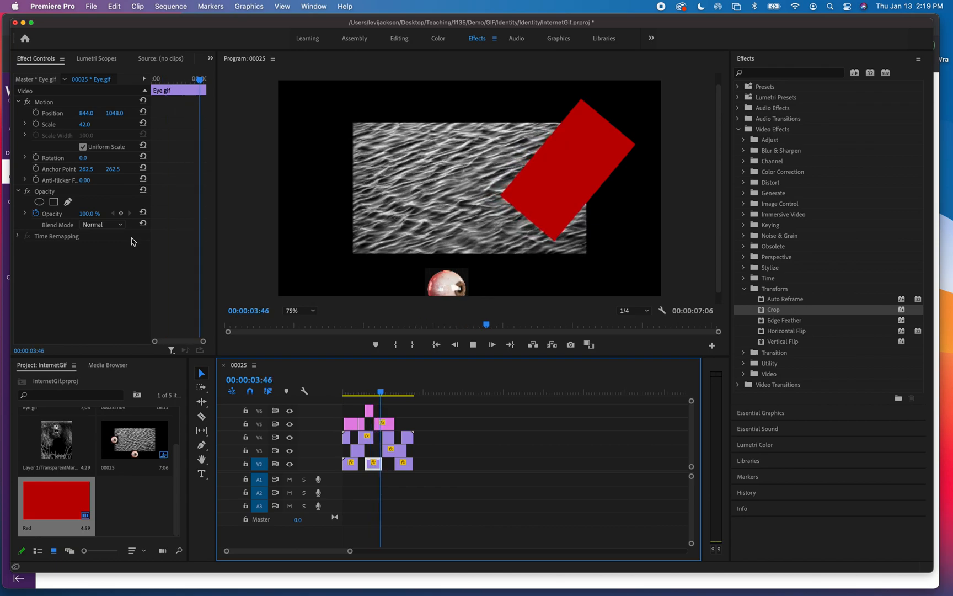
pyautogui.click(340, 400)
pyautogui.moveTo(341, 399)
pyautogui.mouseDown()
pyautogui.moveTo(379, 395)
pyautogui.moveTo(342, 395)
pyautogui.mouseUp()
pyautogui.press('space')
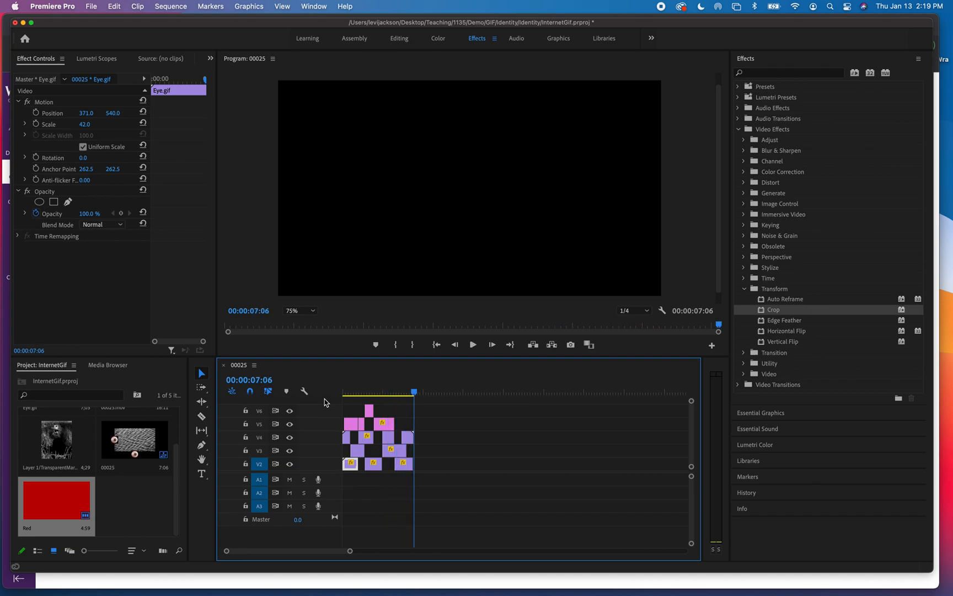
pyautogui.moveTo(414, 396); pyautogui.dragTo(372, 395)
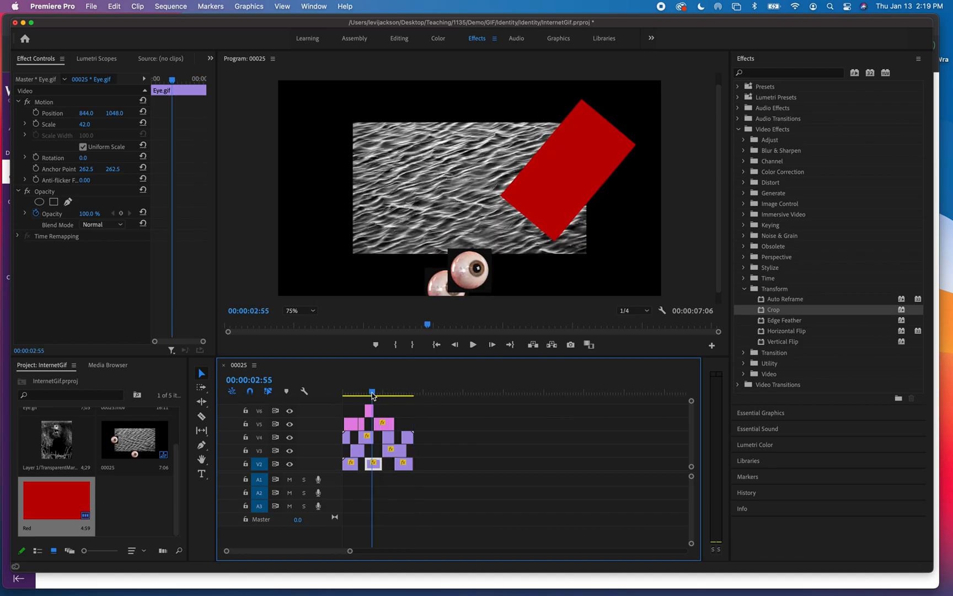
pyautogui.press('space')
pyautogui.press('space')
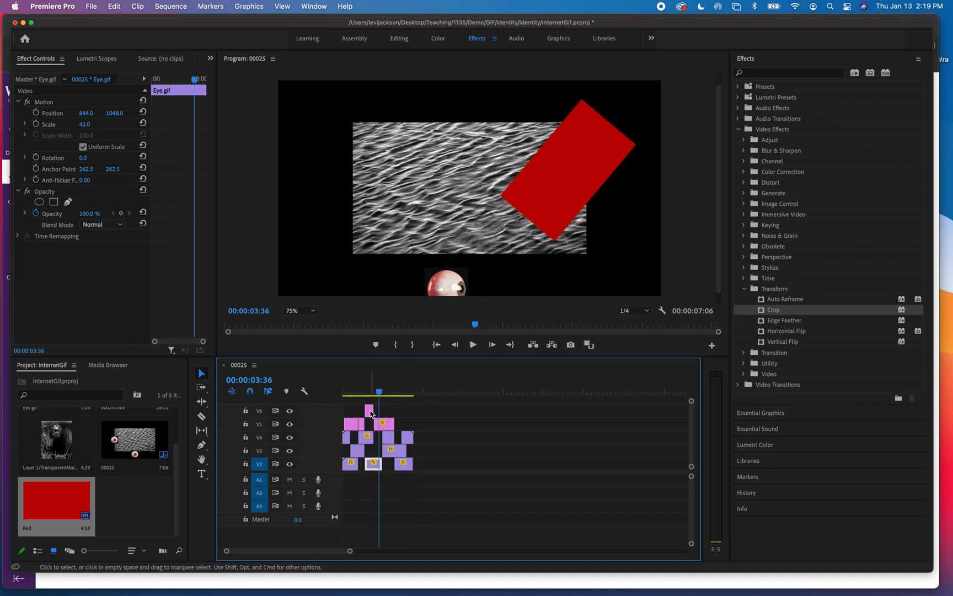
# Delete all the Red segments from V5 and V6 and play back the remaining eye clips
pyautogui.moveTo(421, 424); pyautogui.dragTo(376, 421)
pyautogui.press('Delete')
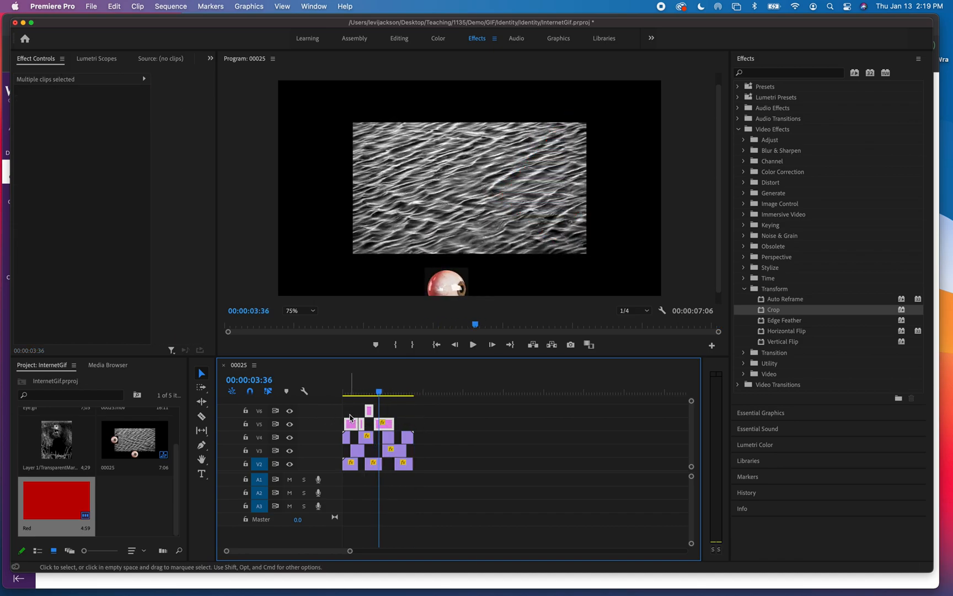
pyautogui.press('space')
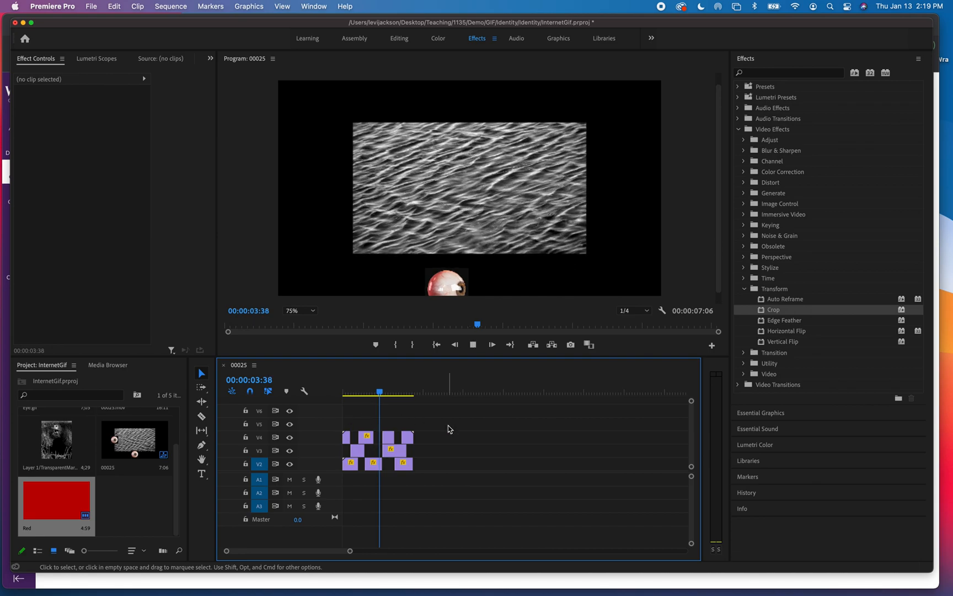
pyautogui.press('space')
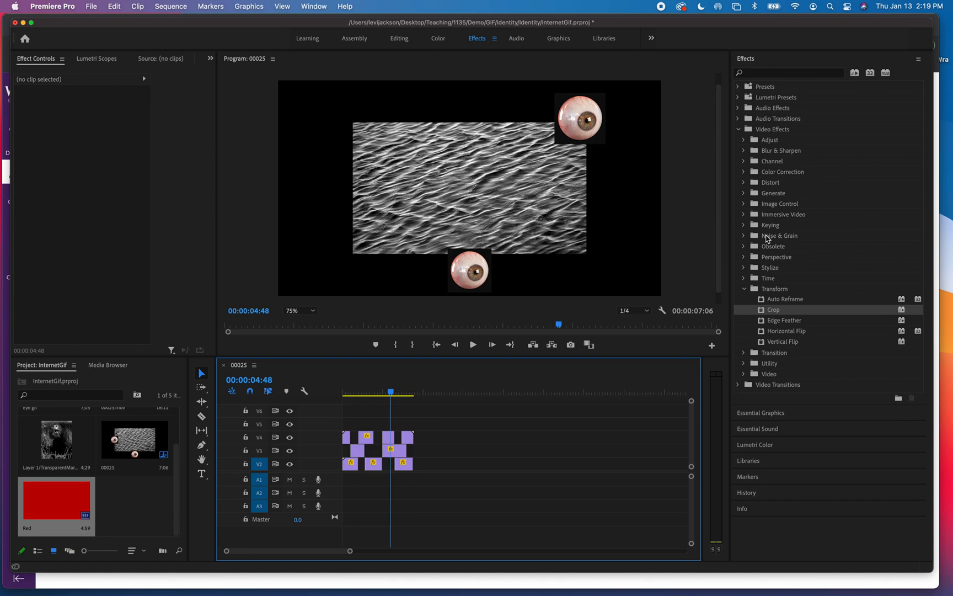
# Apply the Spherize distortion effect to the middle eye clip on V2 and set its center to 334.5, 348.5
pyautogui.click(744, 289)
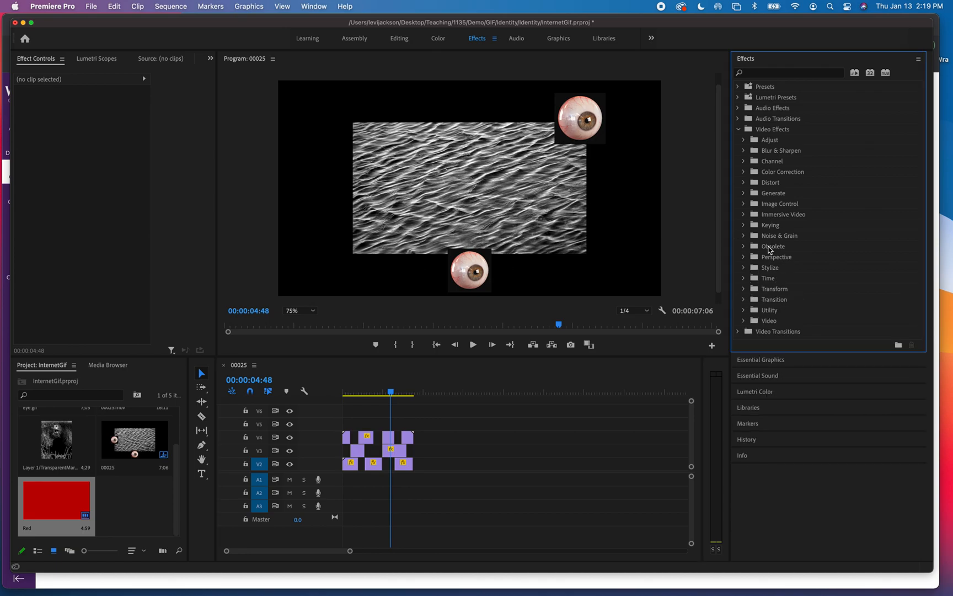
pyautogui.click(744, 184)
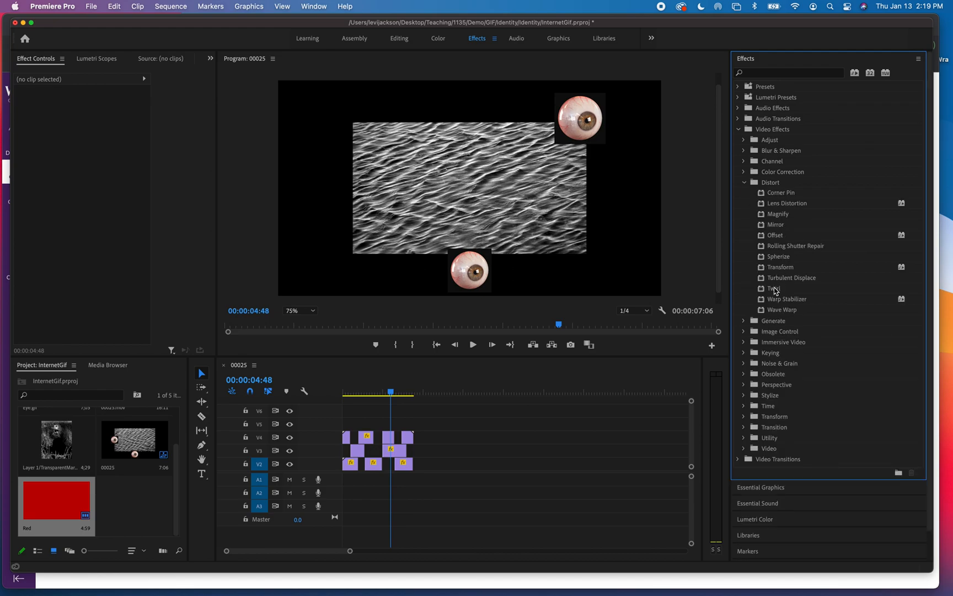
pyautogui.moveTo(778, 257); pyautogui.dragTo(373, 465)
pyautogui.moveTo(85, 280); pyautogui.dragTo(161, 281)
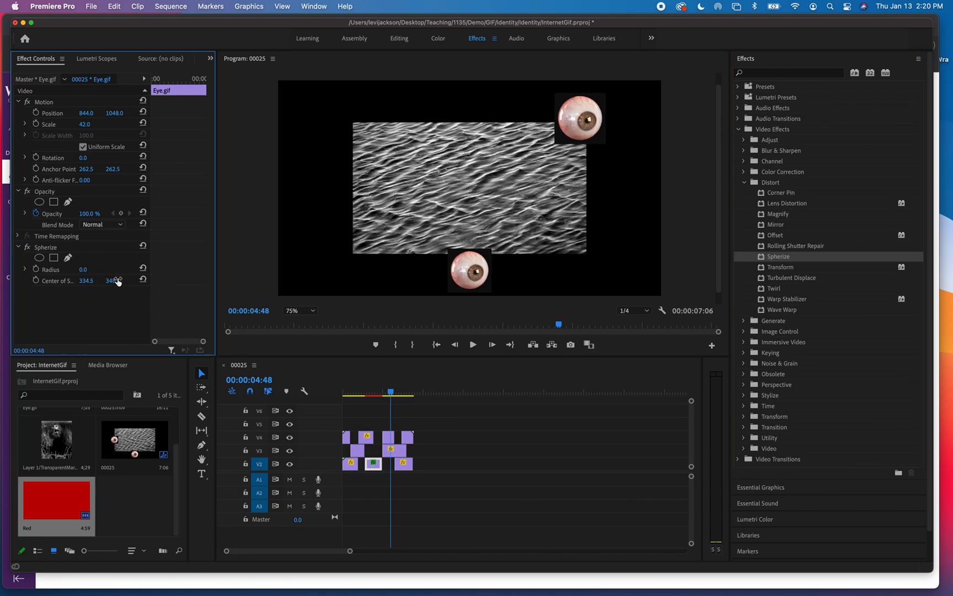
# Preview the middle V2 eye clip and set its Spherize radius to 81
pyautogui.moveTo(390, 392); pyautogui.dragTo(373, 395)
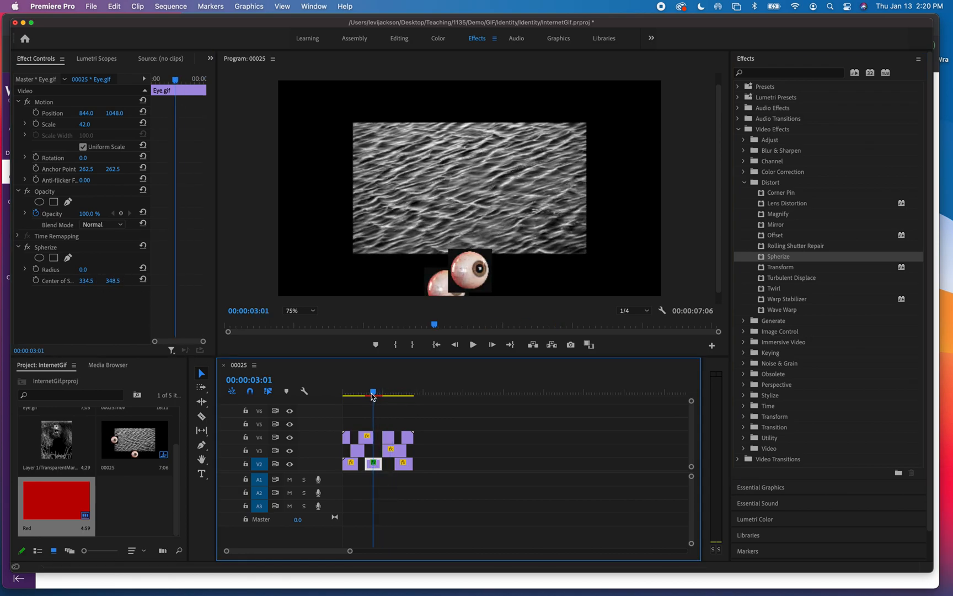
pyautogui.press('space')
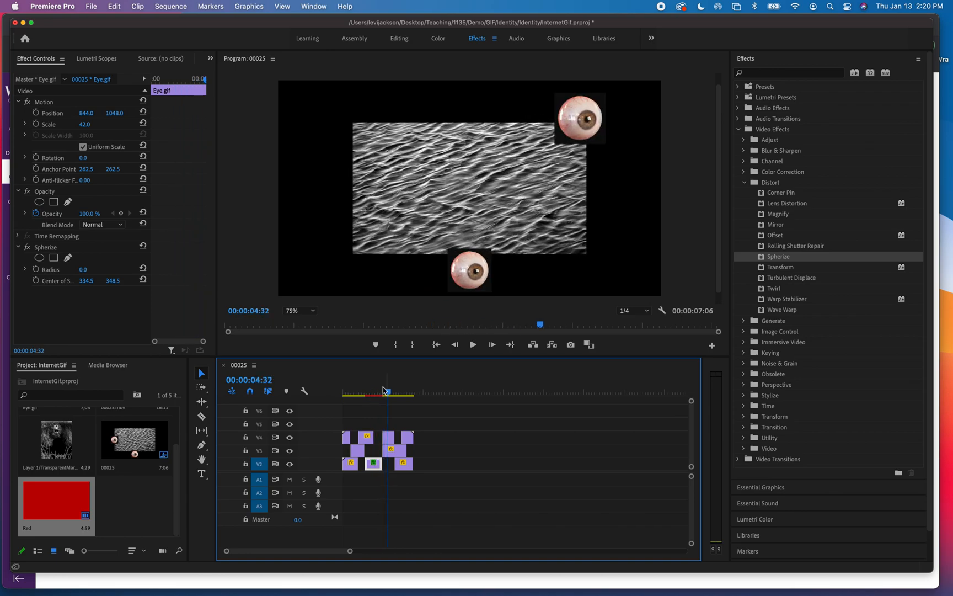
pyautogui.moveTo(389, 396); pyautogui.dragTo(349, 403)
pyautogui.press('space')
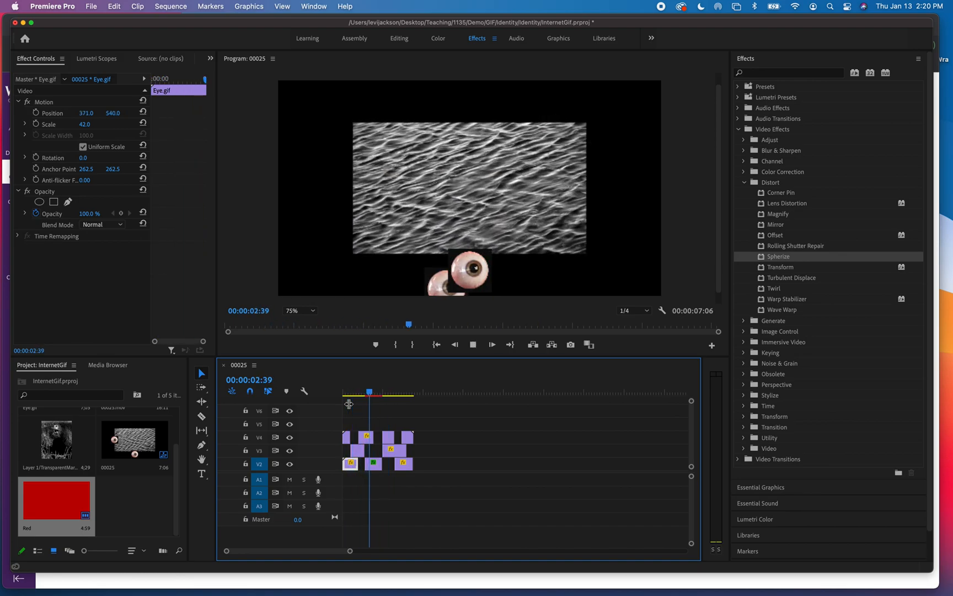
pyautogui.press('space')
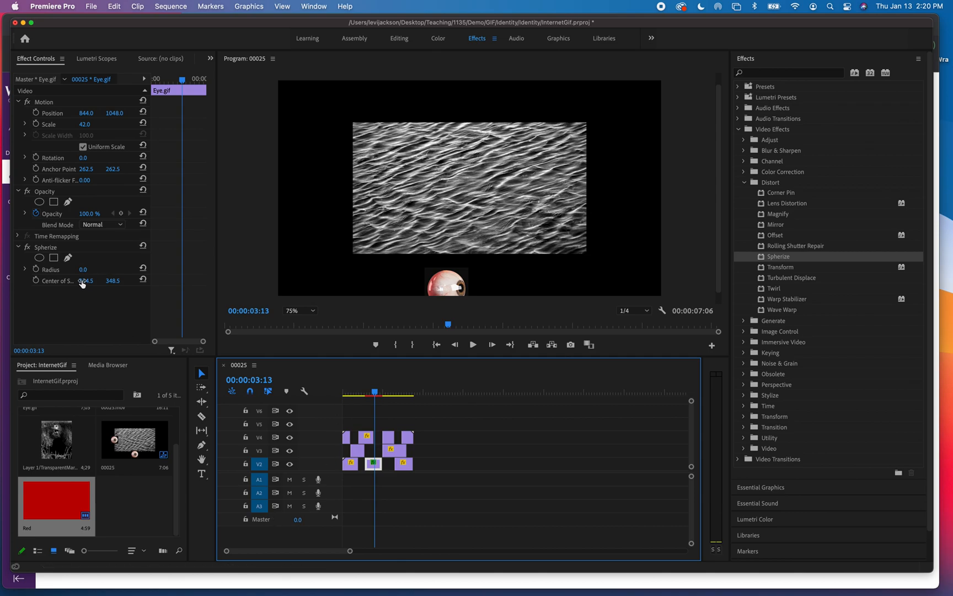
pyautogui.moveTo(80, 271); pyautogui.dragTo(101, 271)
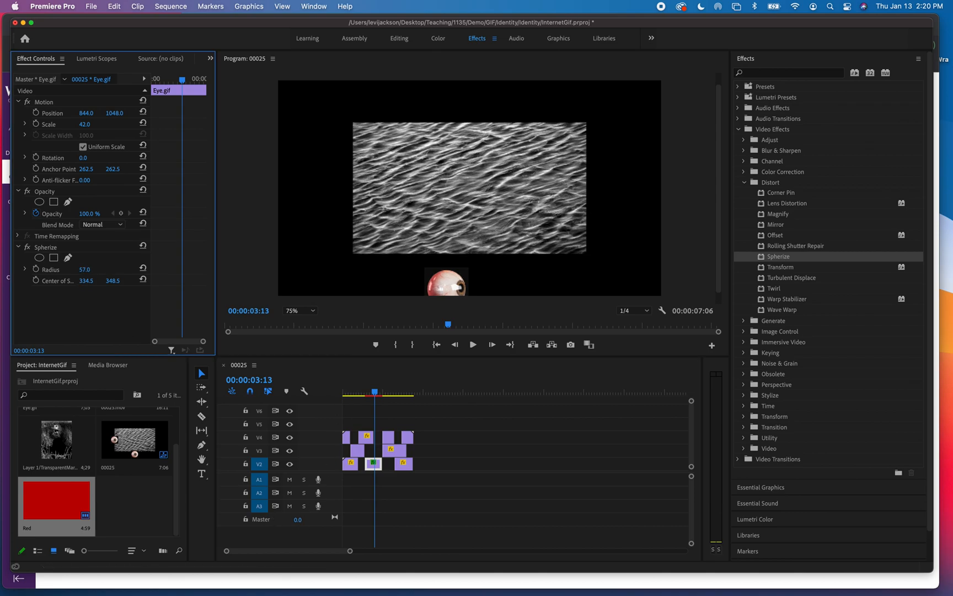
# Set the horizontal center of the Spherize effect to 659.5 and scrub through the clip to review the distortion
pyautogui.click(373, 393)
pyautogui.moveTo(373, 393)
pyautogui.mouseDown()
pyautogui.moveTo(356, 394)
pyautogui.moveTo(402, 394)
pyautogui.moveTo(362, 393)
pyautogui.mouseUp()
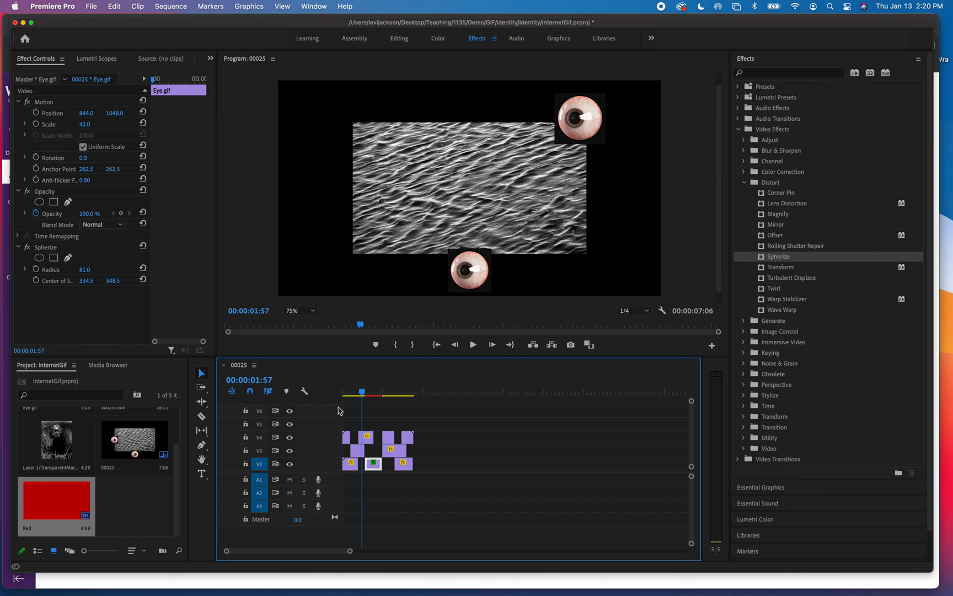
pyautogui.moveTo(362, 393); pyautogui.dragTo(369, 393)
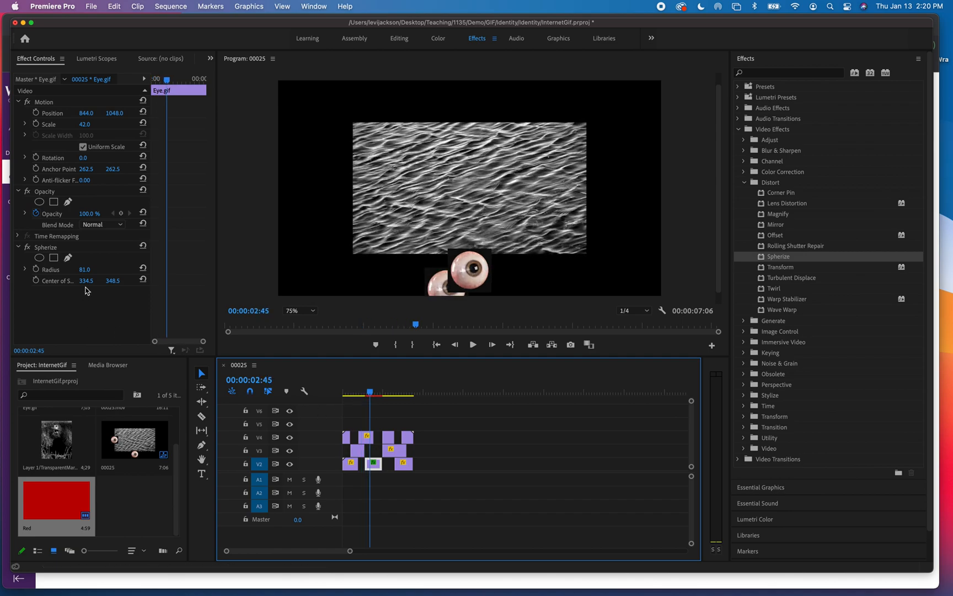
pyautogui.moveTo(86, 281); pyautogui.dragTo(128, 281)
pyautogui.moveTo(374, 393)
pyautogui.mouseDown()
pyautogui.moveTo(414, 394)
pyautogui.moveTo(365, 398)
pyautogui.mouseUp()
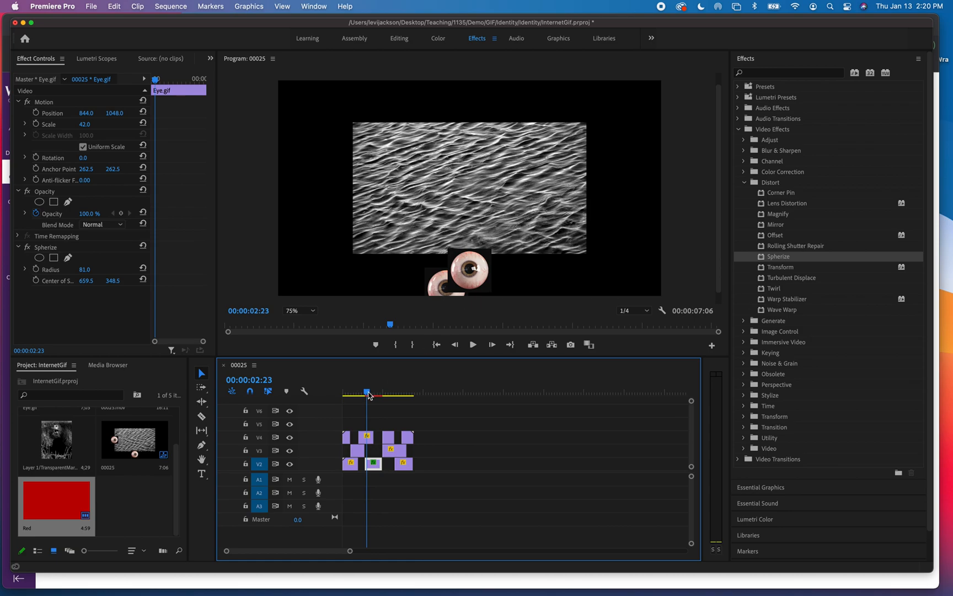
pyautogui.moveTo(369, 395); pyautogui.dragTo(334, 398)
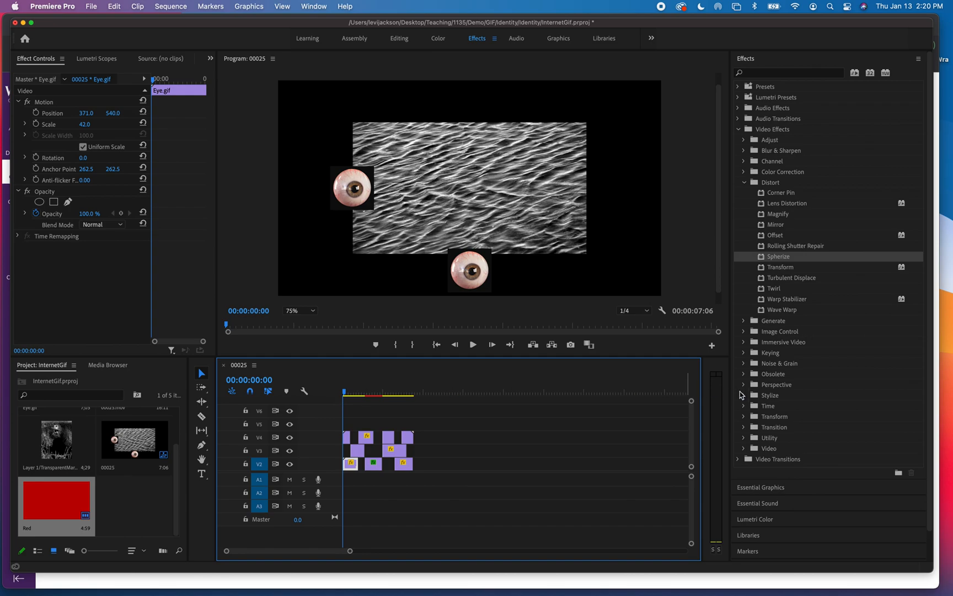
# Collapse the Distort effects, make the 00025 sequence active and open its media export settings
pyautogui.click(744, 182)
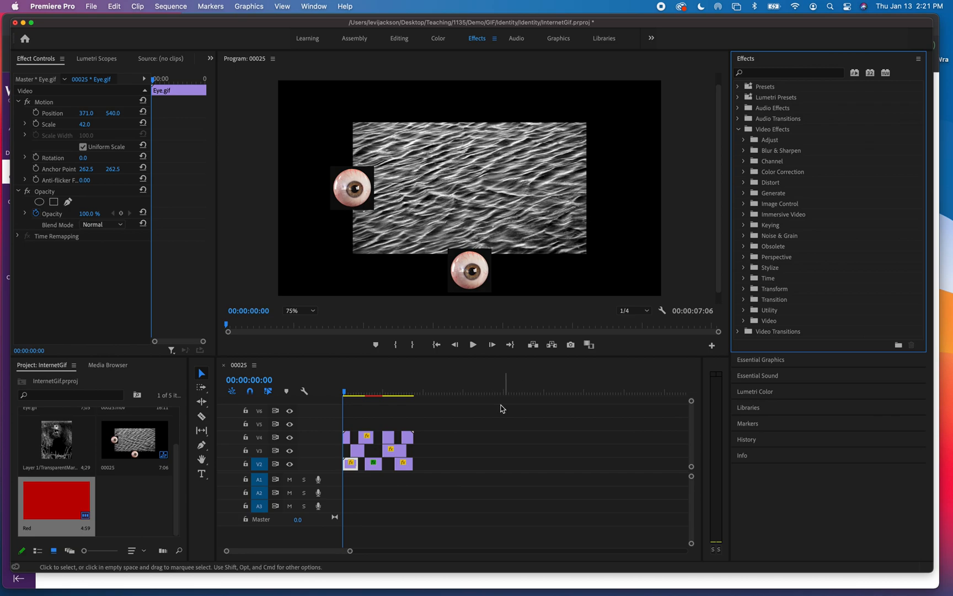
pyautogui.click(502, 420)
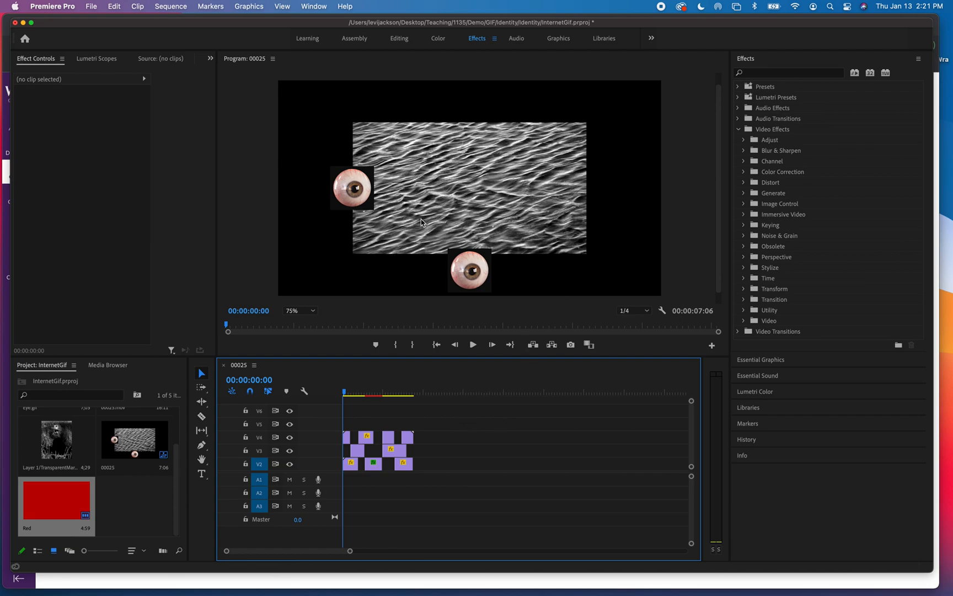
pyautogui.click(91, 6)
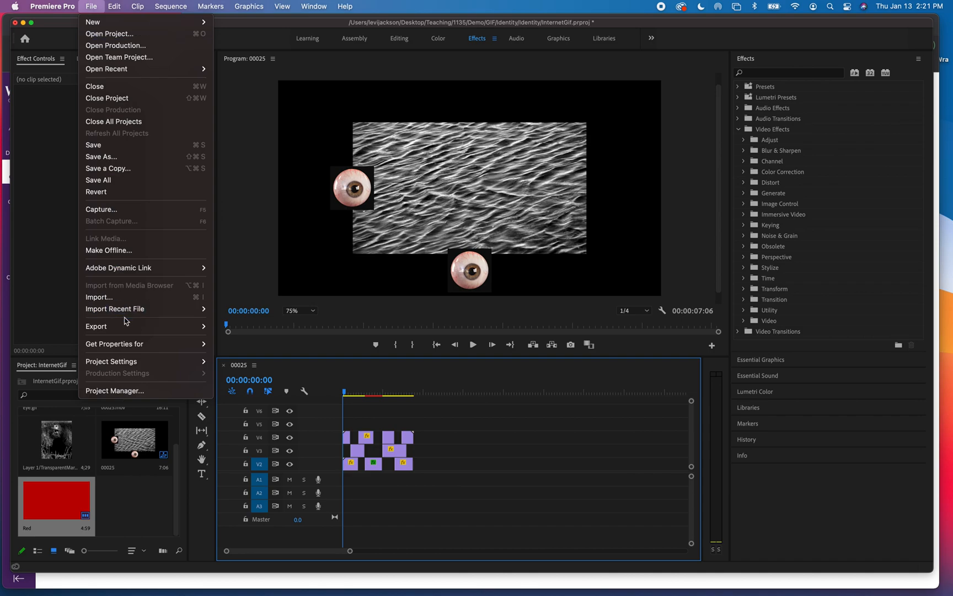
pyautogui.moveTo(124, 325)
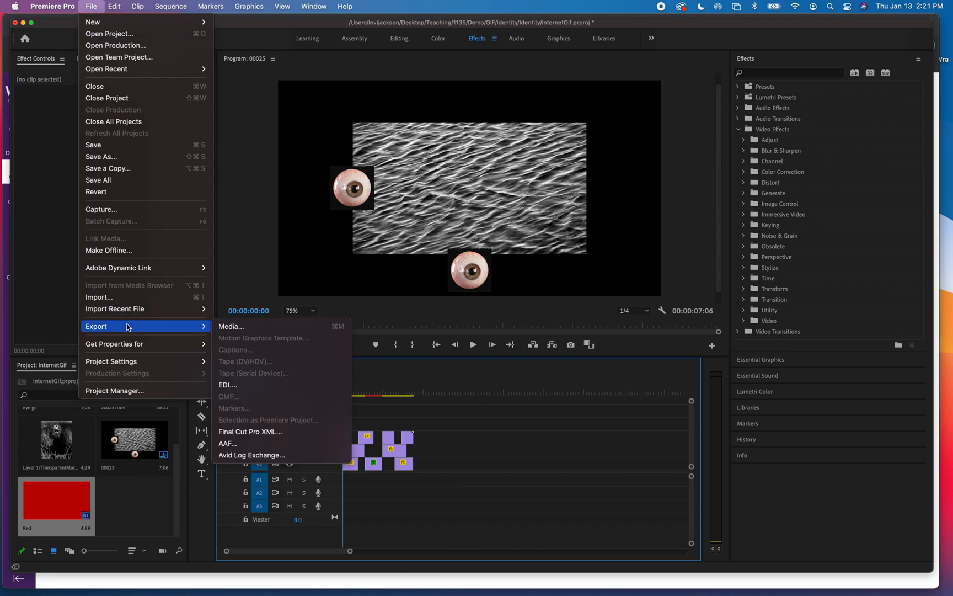
pyautogui.click(280, 326)
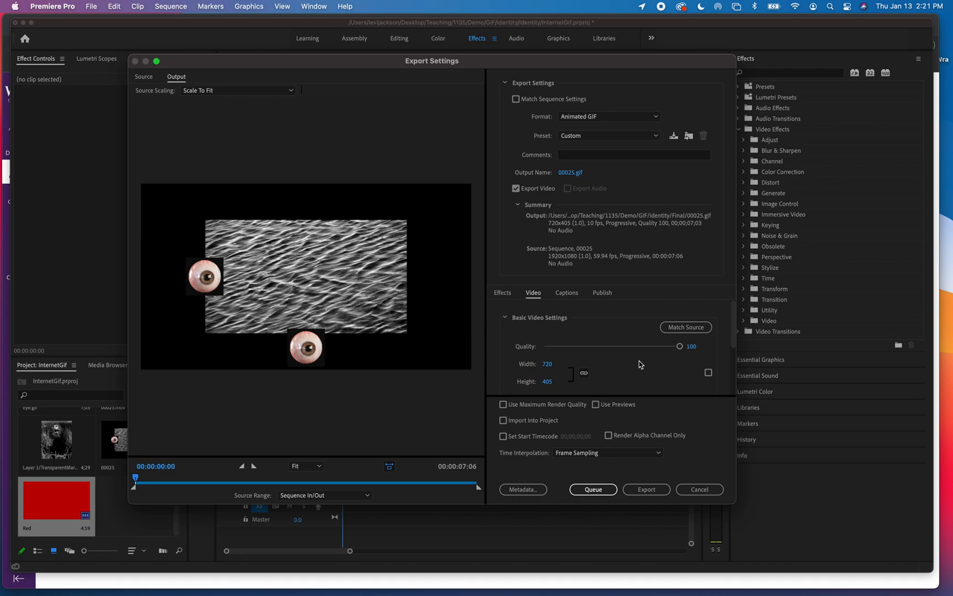
# Try an export width of 1080 and an export height of 1080 for the animated GIF
pyautogui.scroll(-3, 640, 364)
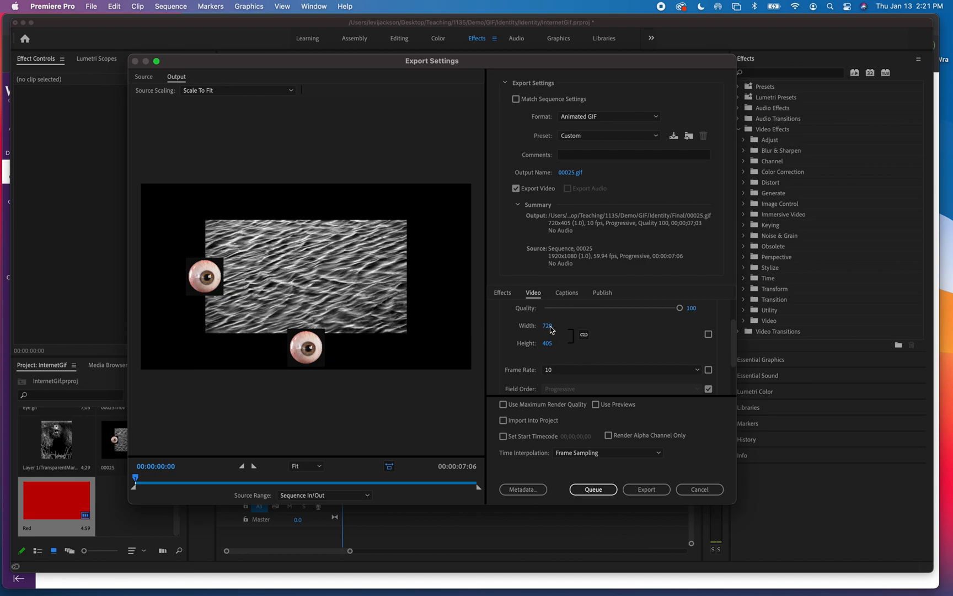
pyautogui.click(709, 335)
pyautogui.click(709, 335)
pyautogui.click(548, 326)
pyautogui.write('1,0')
pyautogui.write('80')
pyautogui.press('Return')
pyautogui.click(548, 343)
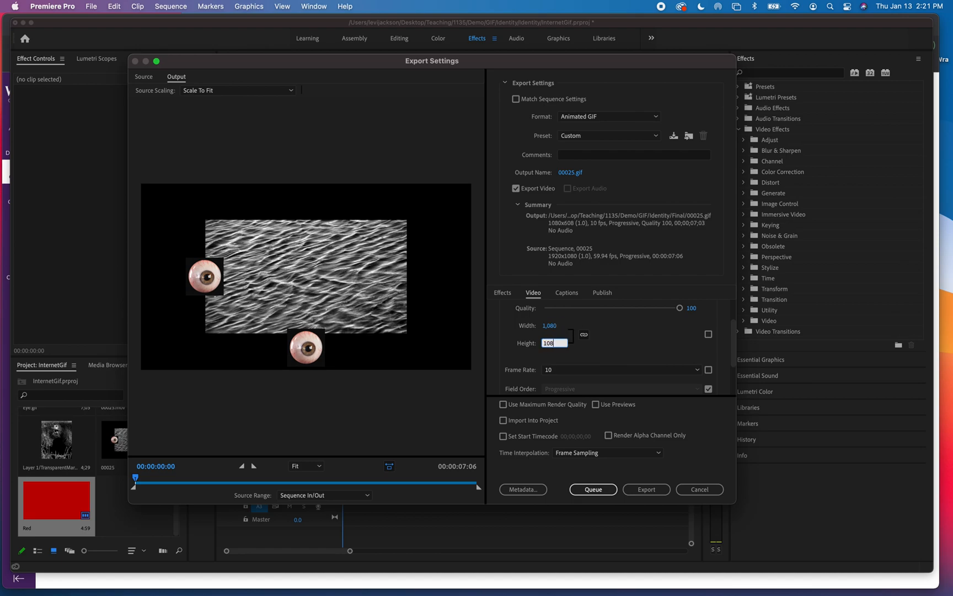
pyautogui.write('1080')
pyautogui.press('Return')
# Try an export width of 720 for the animated GIF, and set its height to 720
pyautogui.click(551, 326)
pyautogui.write('720')
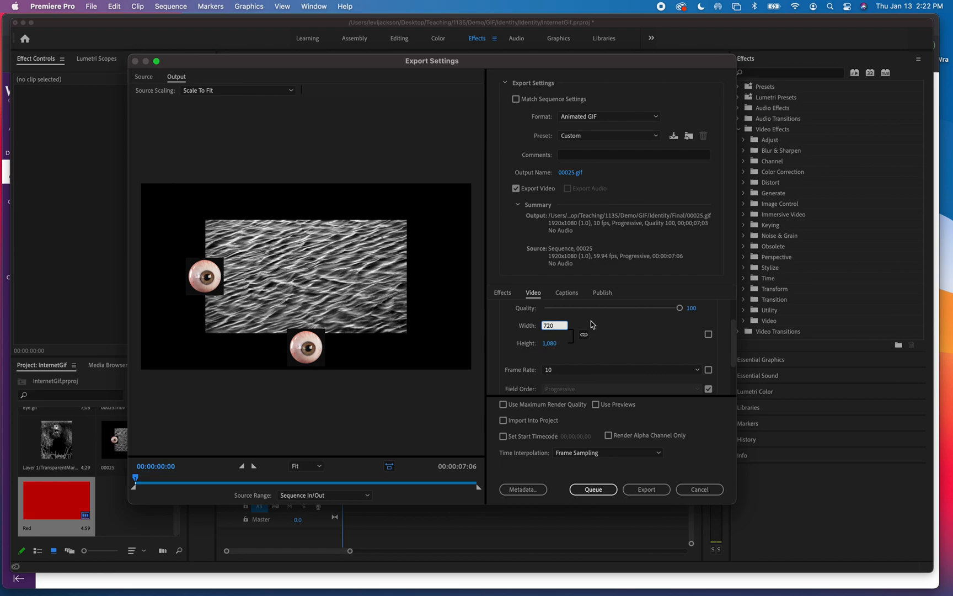
pyautogui.press('Return')
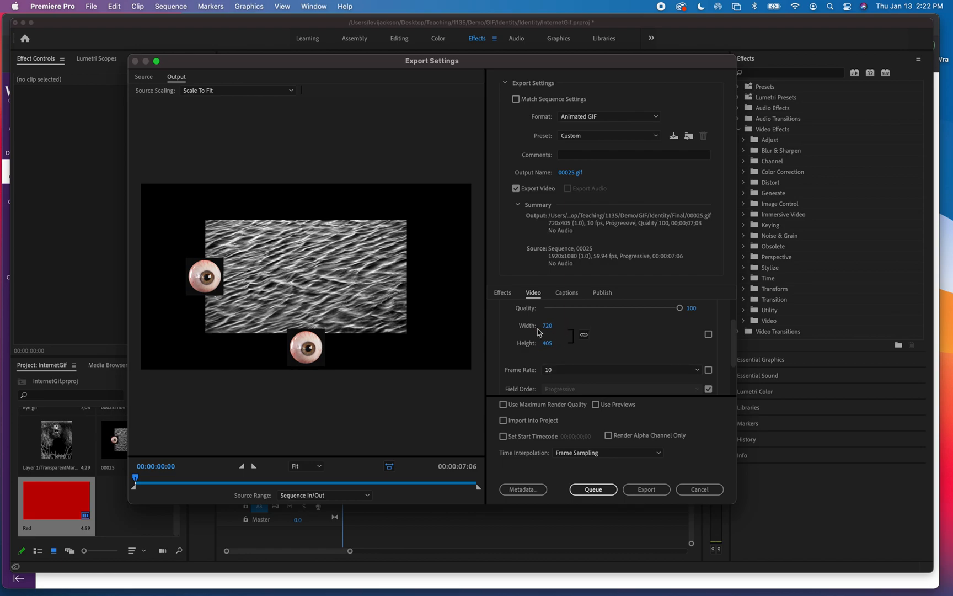
pyautogui.click(549, 343)
pyautogui.write('720')
pyautogui.press('Return')
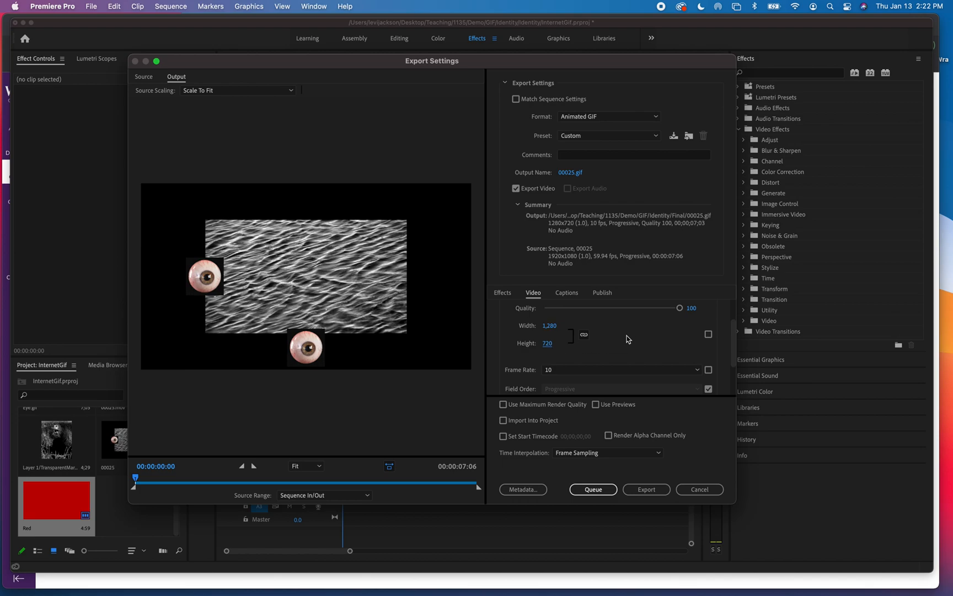